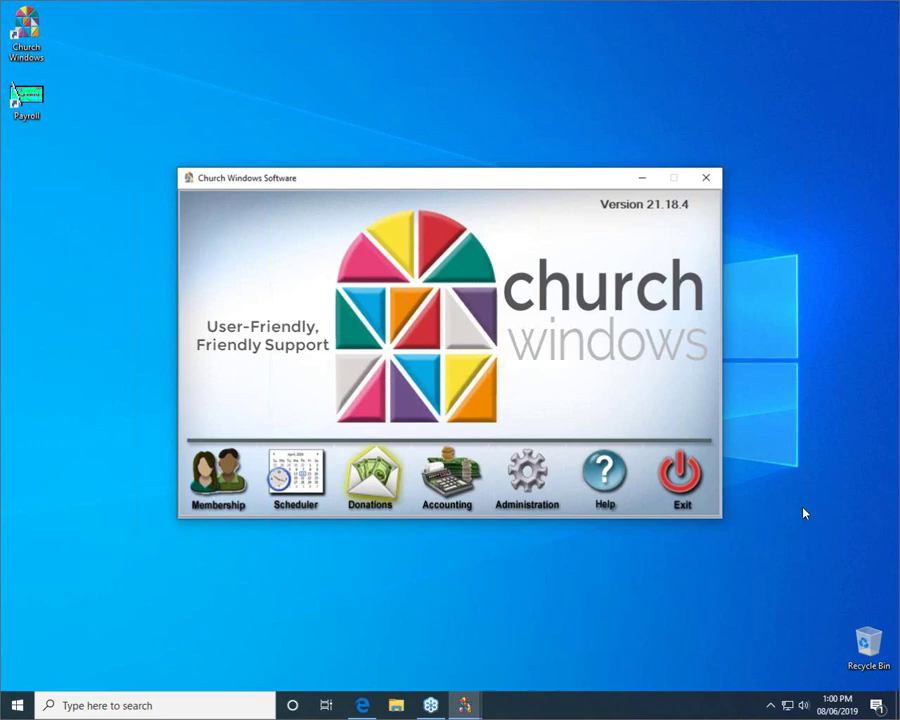
Step: Switch to the web browser and examine the training workbooks offered on the Church Windows website, from the Membership books to the Donations books
{"action": "left_click", "coordinate": [374, 713]}
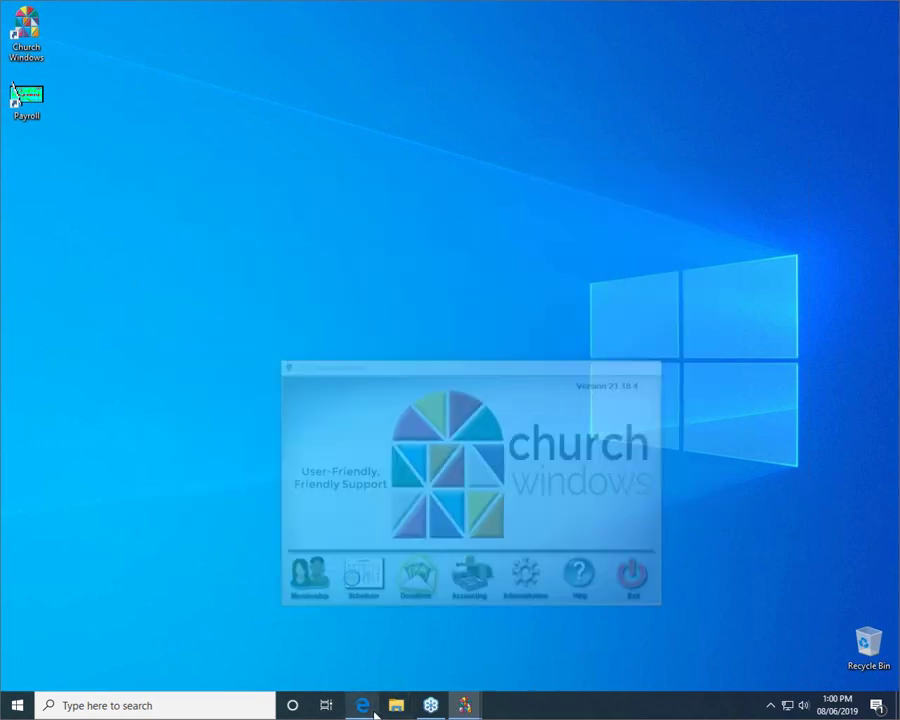
{"action": "mouse_move", "coordinate": [510, 93]}
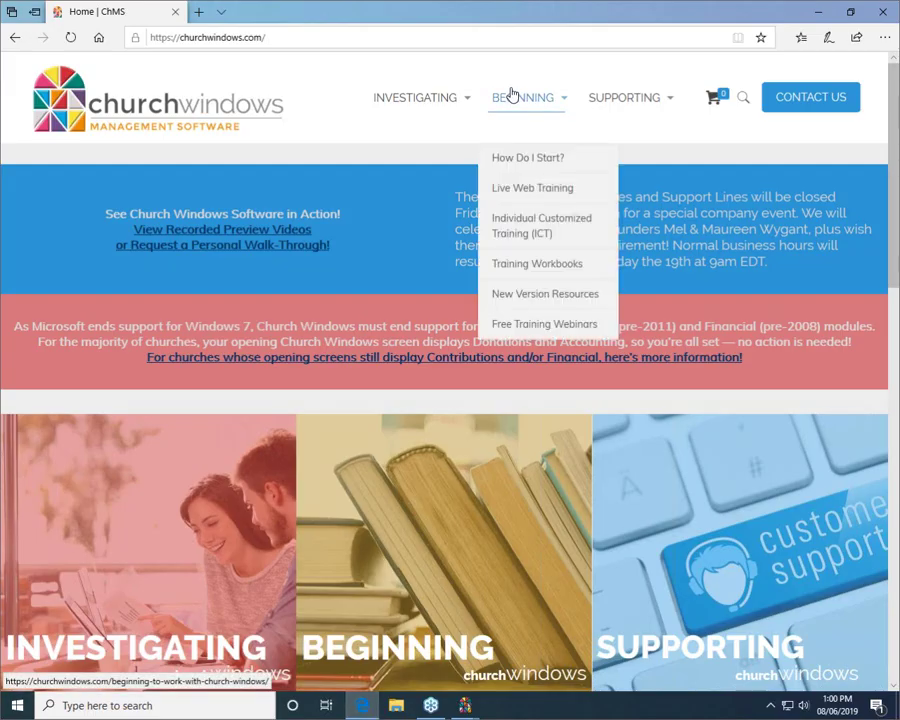
{"action": "left_click", "coordinate": [556, 270]}
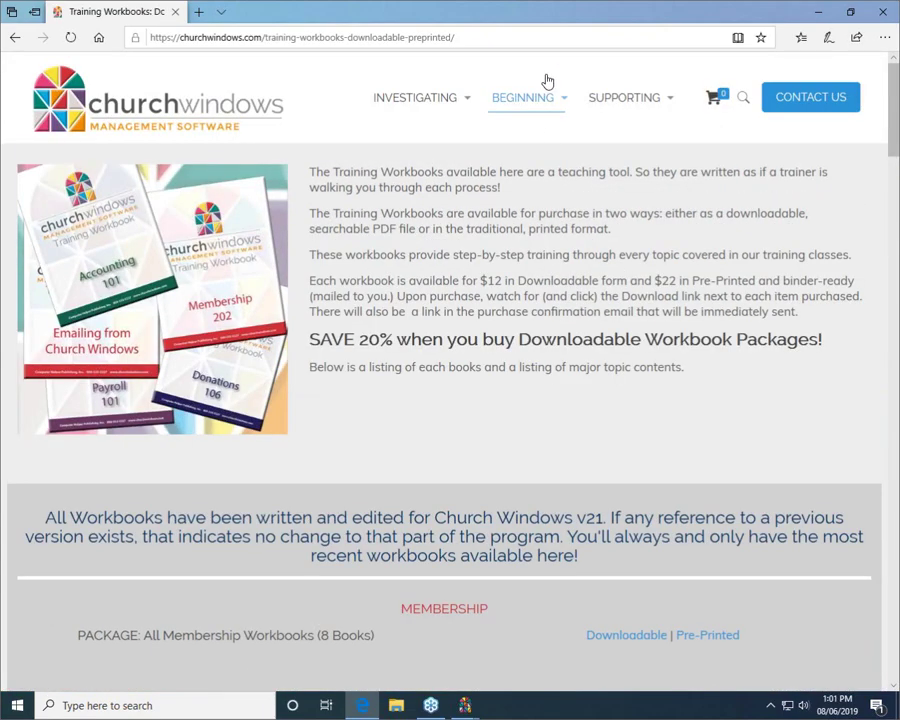
{"action": "mouse_move", "coordinate": [545, 105]}
{"action": "scroll", "coordinate": [538, 416], "scroll_direction": "down", "scroll_amount": 5}
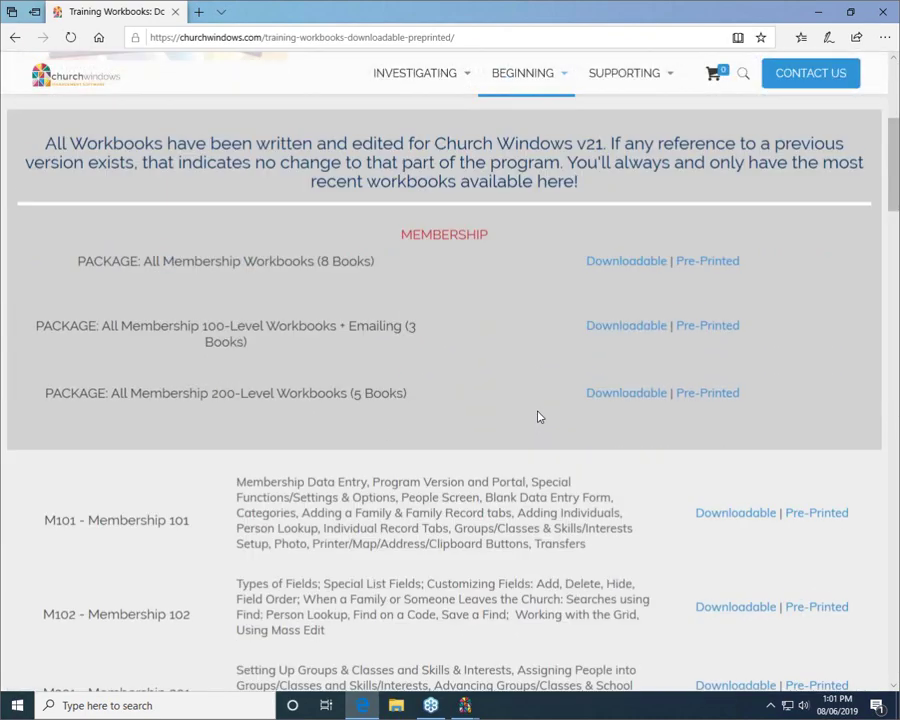
{"action": "scroll", "coordinate": [538, 410], "scroll_direction": "down", "scroll_amount": 3}
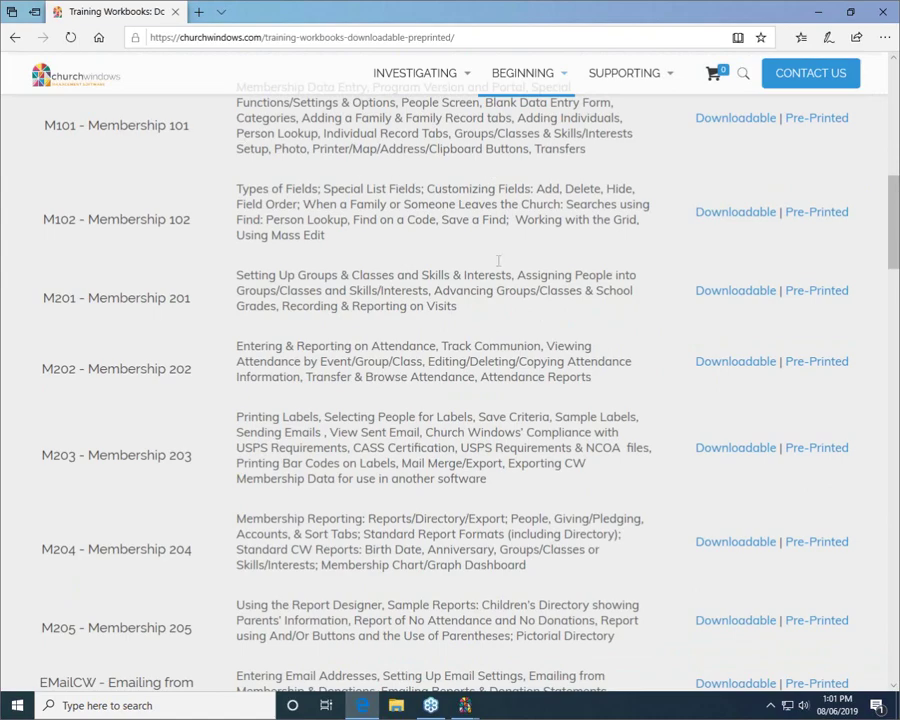
{"action": "scroll", "coordinate": [498, 263], "scroll_direction": "down", "scroll_amount": 10}
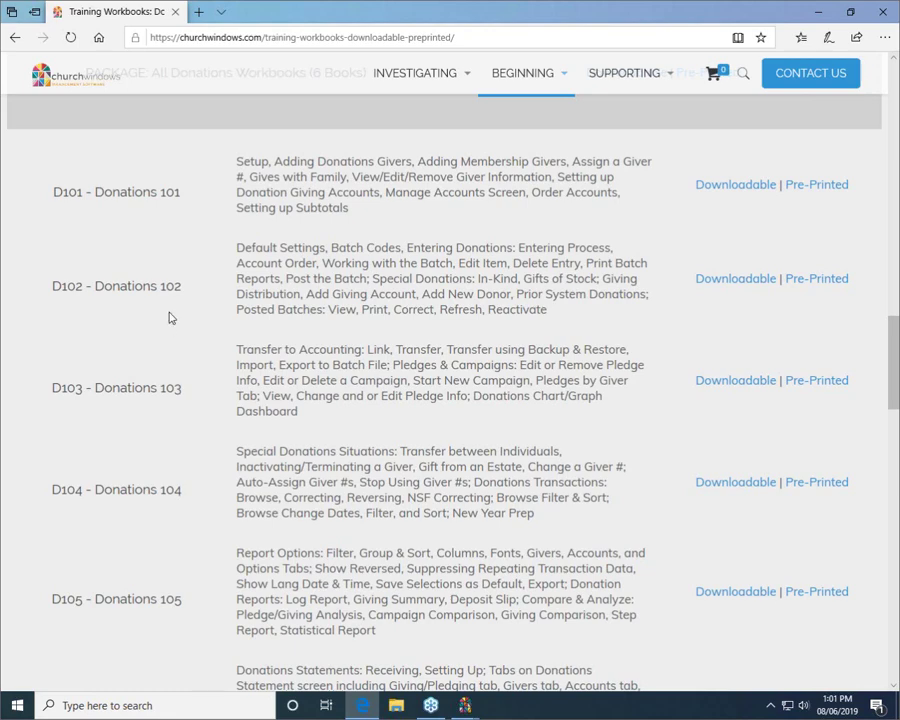
{"action": "left_click", "coordinate": [819, 13]}
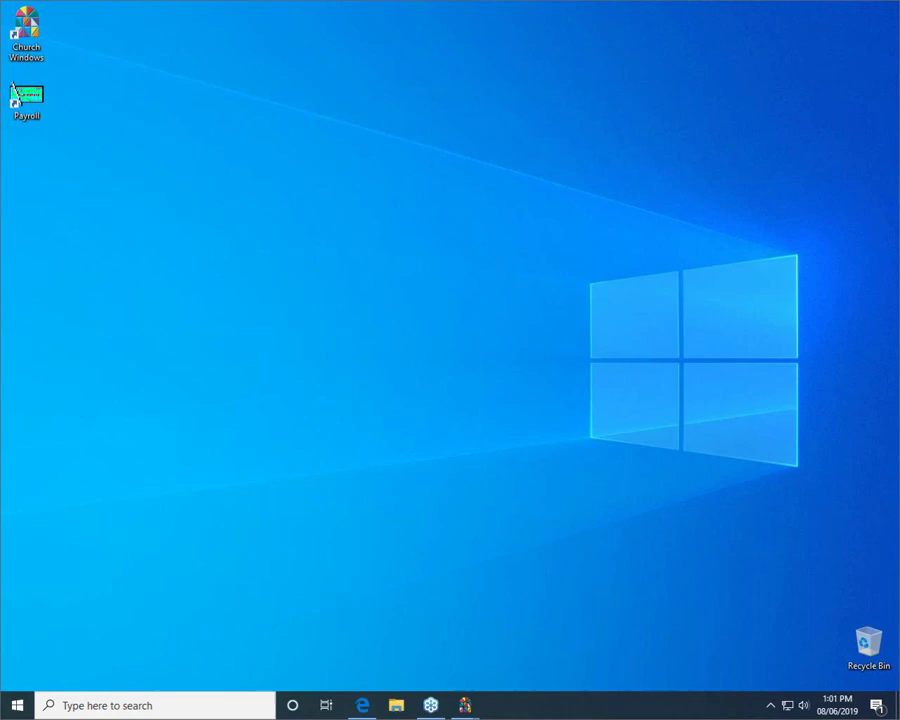
Step: Switch to the Donations module of Church Windows
{"action": "mouse_move", "coordinate": [467, 712]}
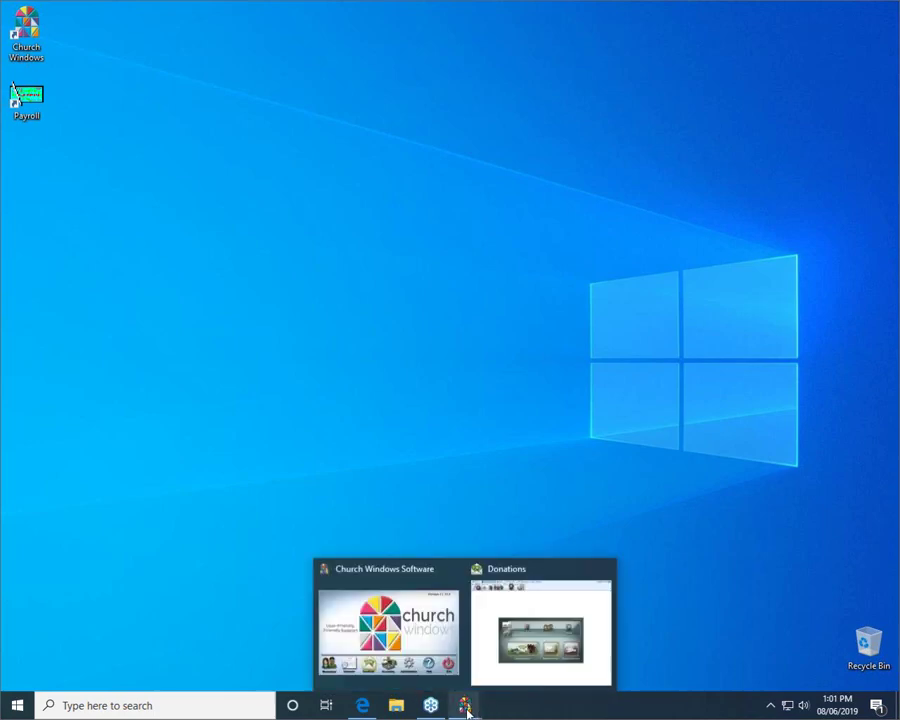
{"action": "left_click", "coordinate": [540, 627]}
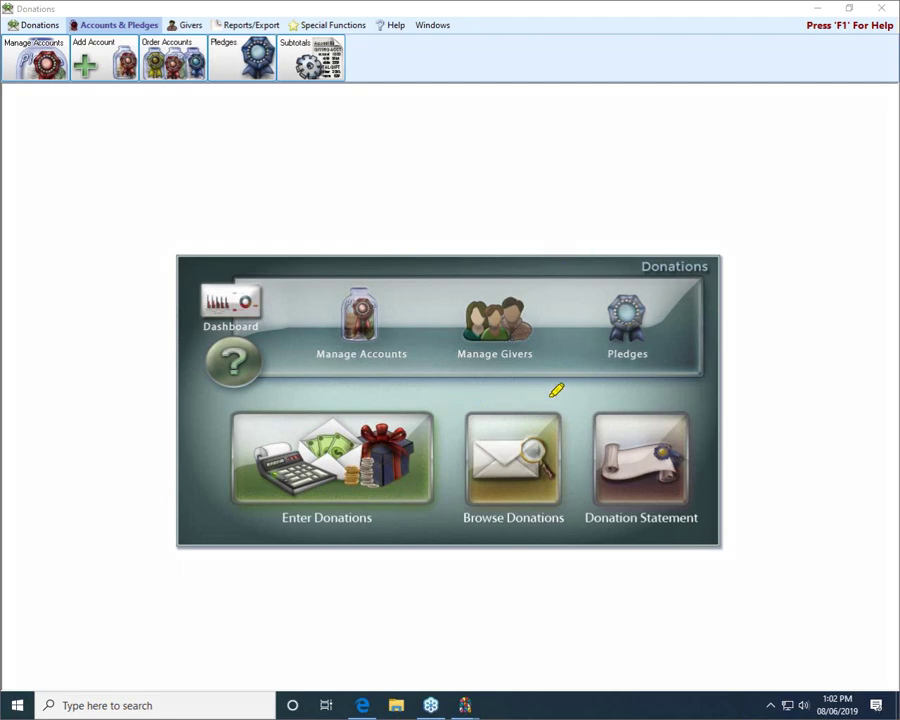
{"action": "mouse_move", "coordinate": [582, 378]}
{"action": "left_mouse_down"}
{"action": "mouse_move", "coordinate": [683, 356]}
{"action": "mouse_move", "coordinate": [673, 265]}
{"action": "mouse_move", "coordinate": [608, 277]}
{"action": "mouse_move", "coordinate": [600, 372]}
{"action": "left_mouse_up"}
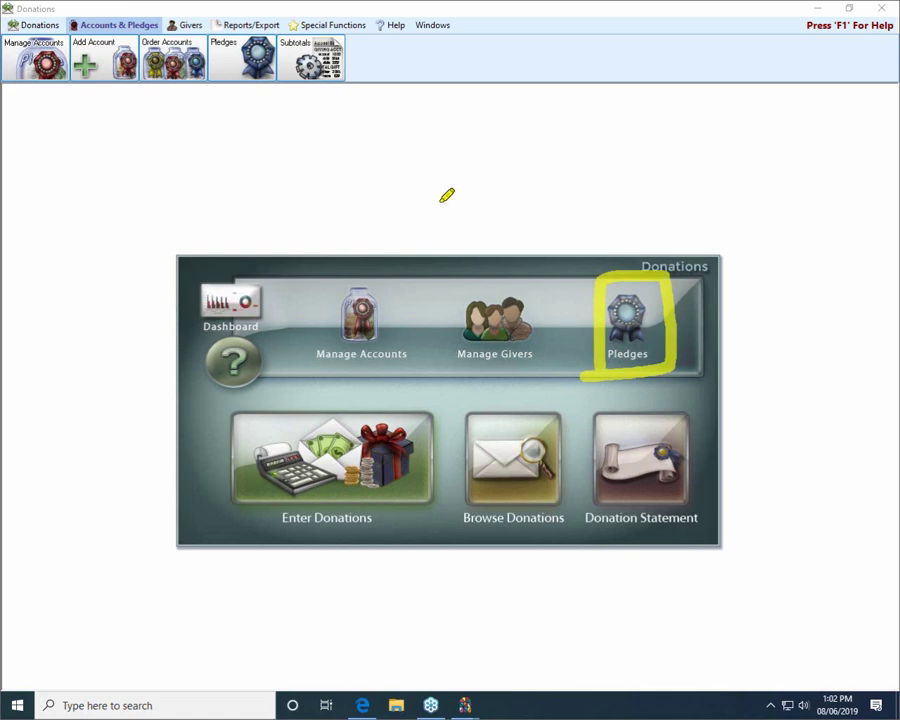
{"action": "left_click_drag", "start_coordinate": [68, 23], "coordinate": [158, 24]}
{"action": "left_click_drag", "start_coordinate": [211, 42], "coordinate": [237, 42]}
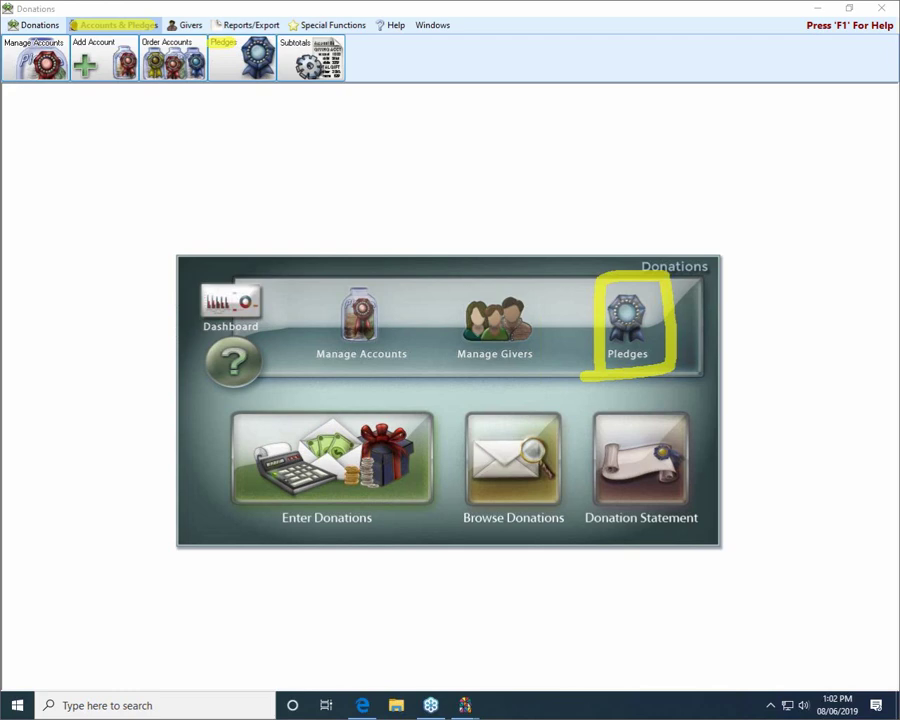
{"action": "key", "text": "Escape"}
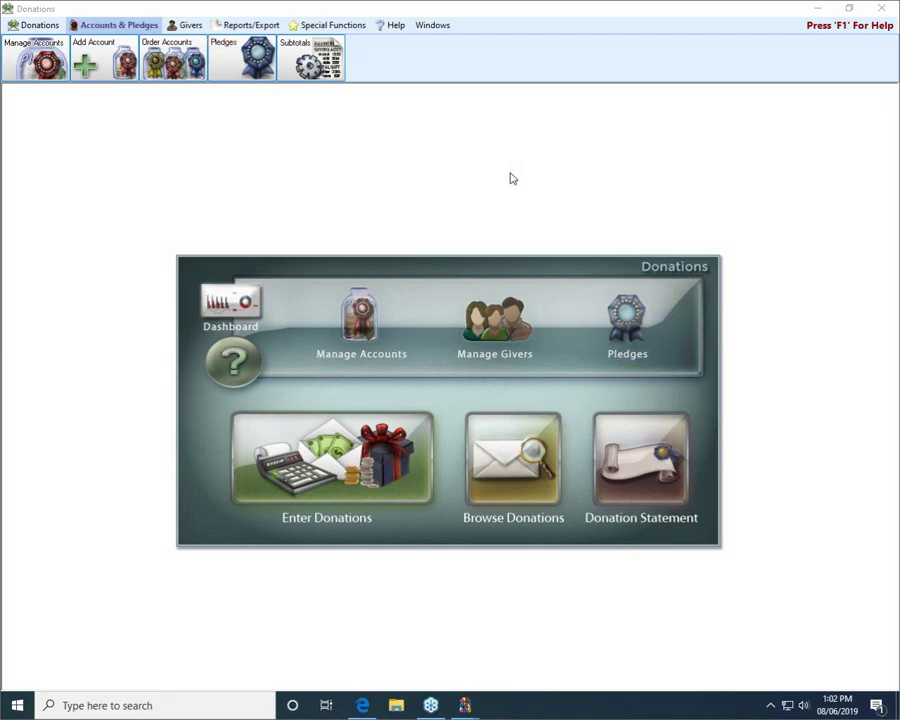
Step: Open the View and Enter Pledges window and review its pledges-by-giver view and the list of existing campaigns
{"action": "left_click", "coordinate": [630, 318]}
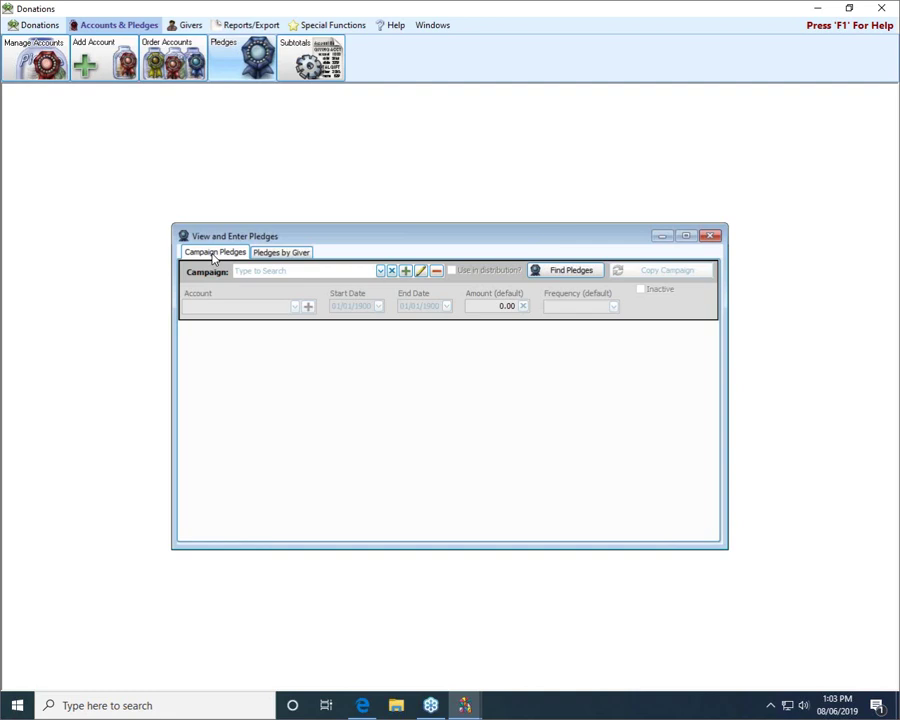
{"action": "left_click", "coordinate": [297, 254]}
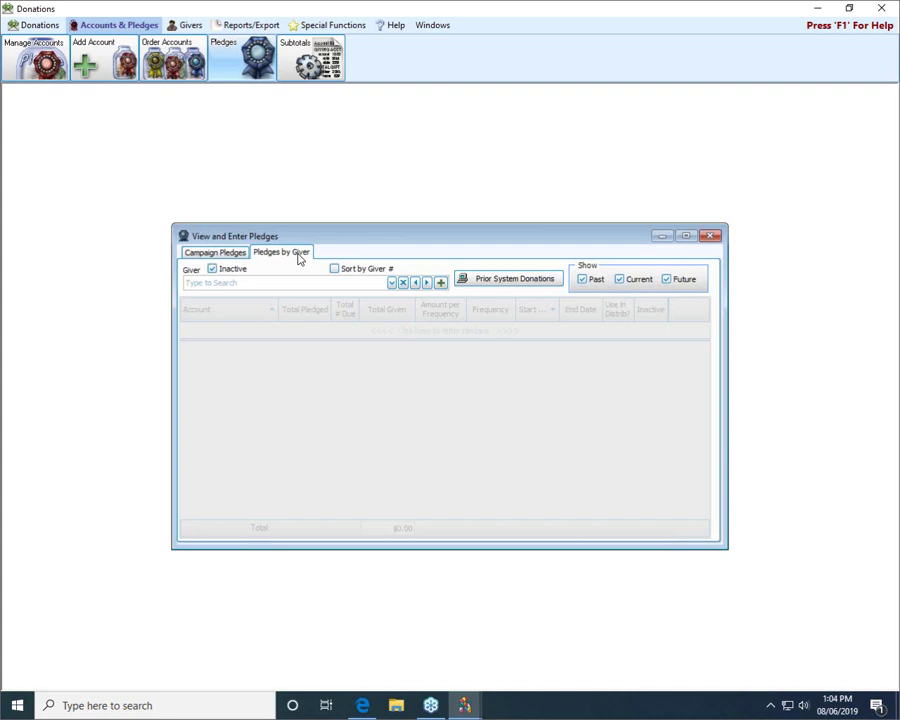
{"action": "left_click", "coordinate": [227, 258]}
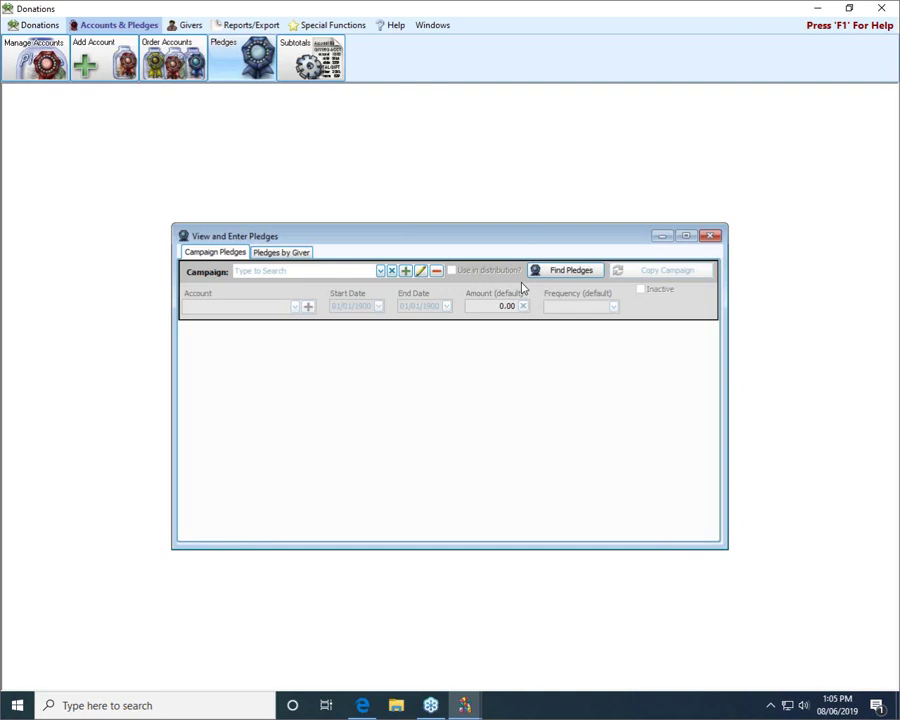
{"action": "left_click", "coordinate": [380, 271]}
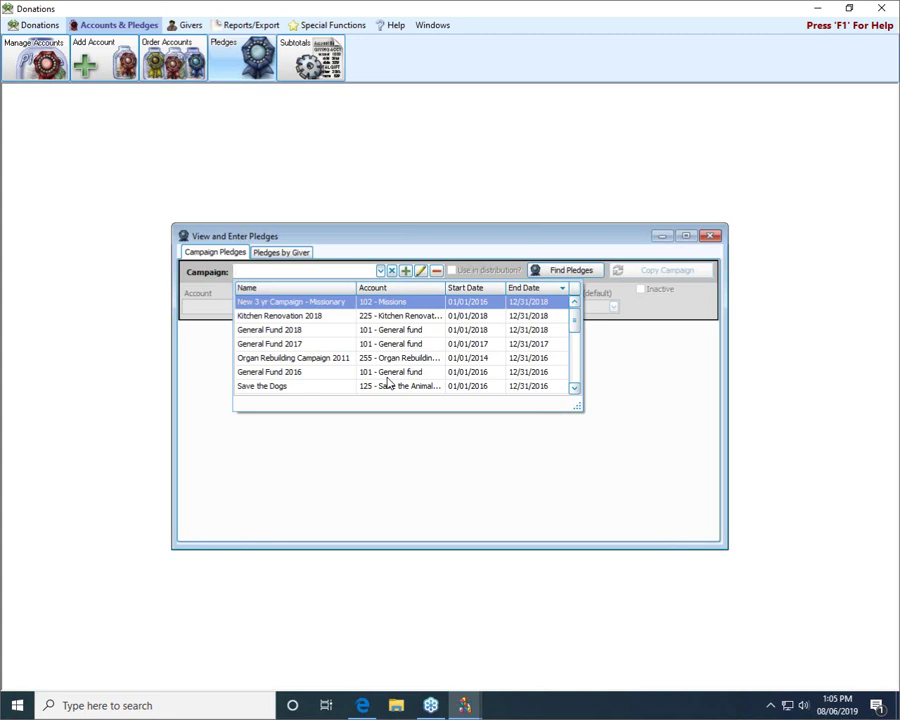
{"action": "left_click", "coordinate": [380, 272]}
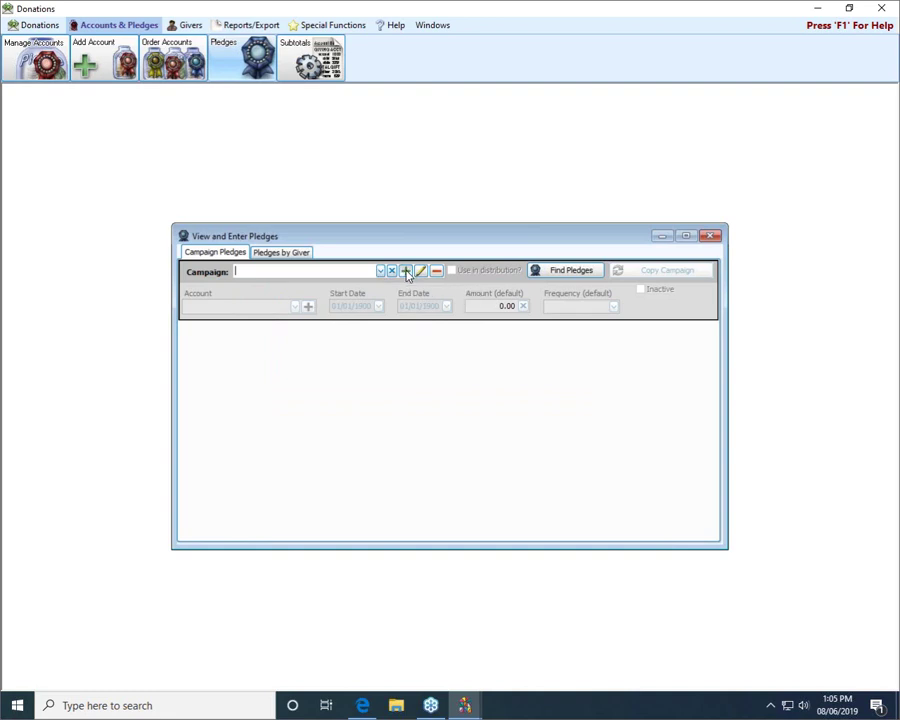
Step: Create the campaign New Campaign 2019 for account 101 - General fund and proceed to adding givers
{"action": "left_click", "coordinate": [405, 271]}
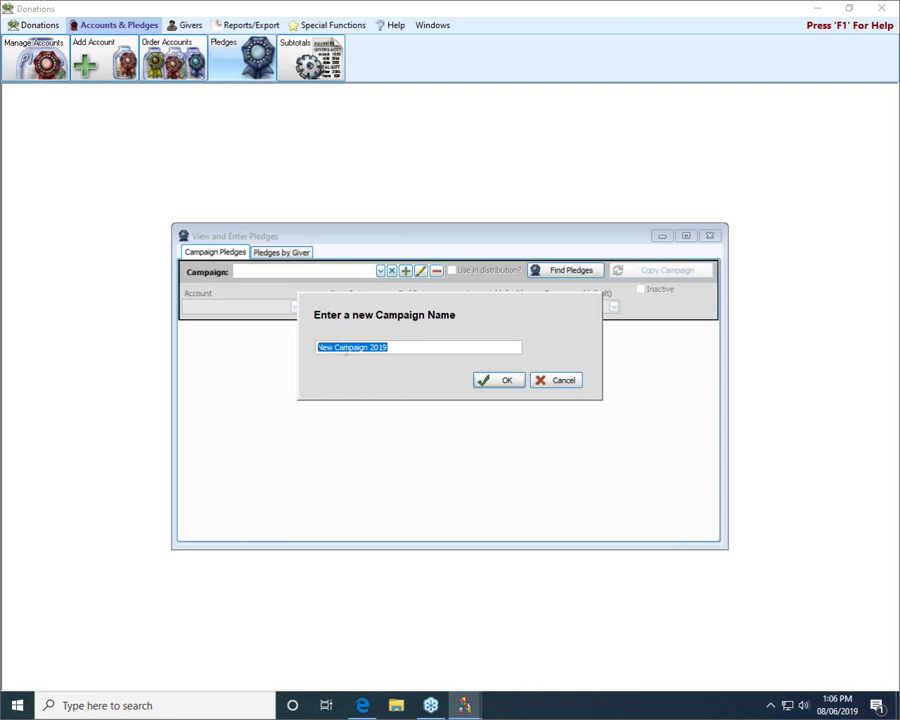
{"action": "left_click", "coordinate": [502, 381]}
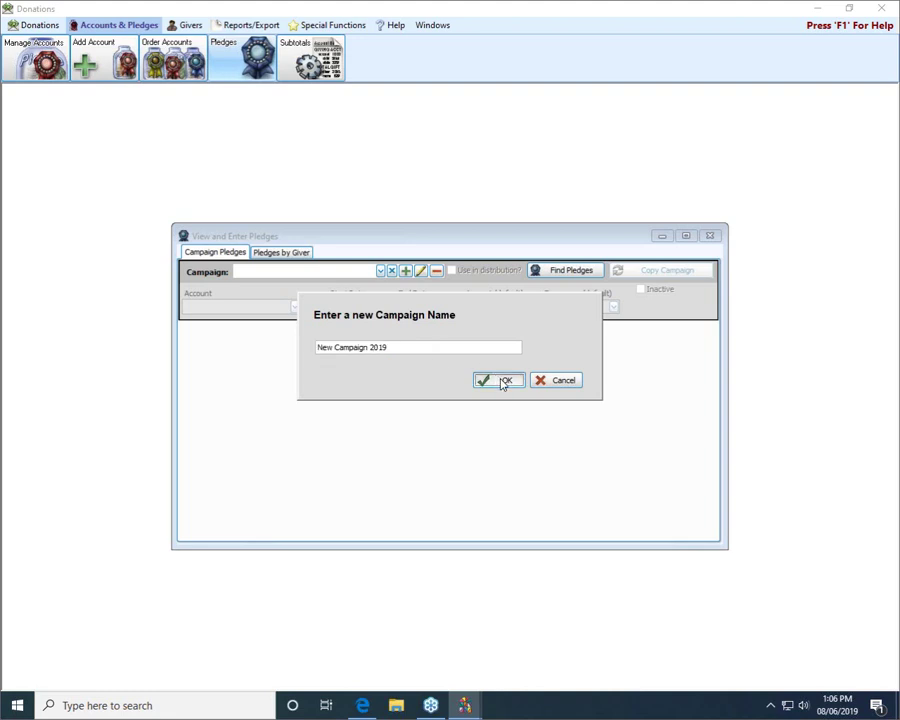
{"action": "left_click", "coordinate": [502, 382]}
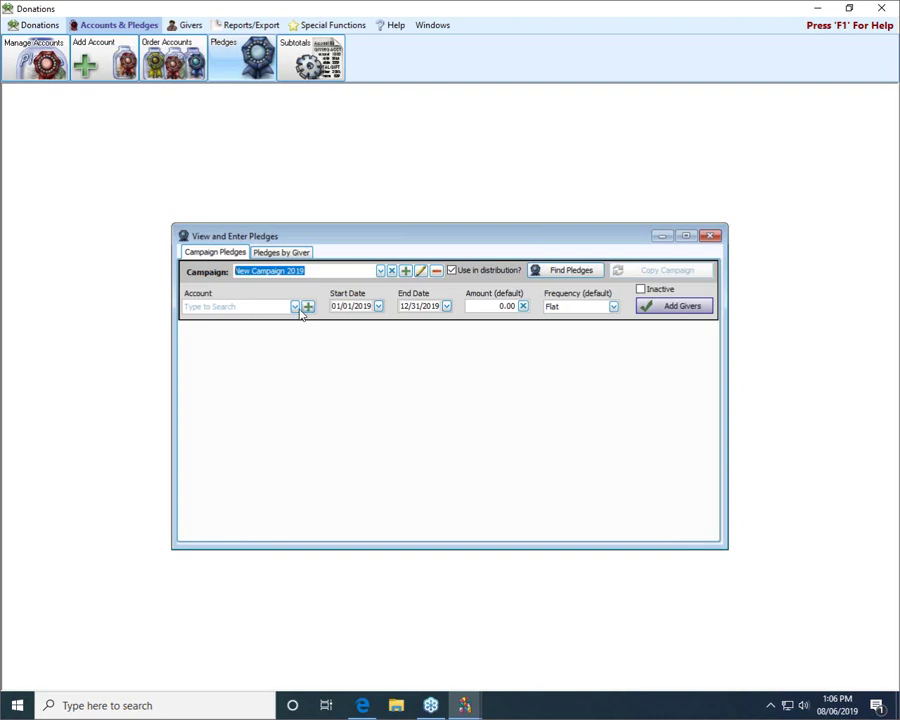
{"action": "left_click", "coordinate": [294, 306]}
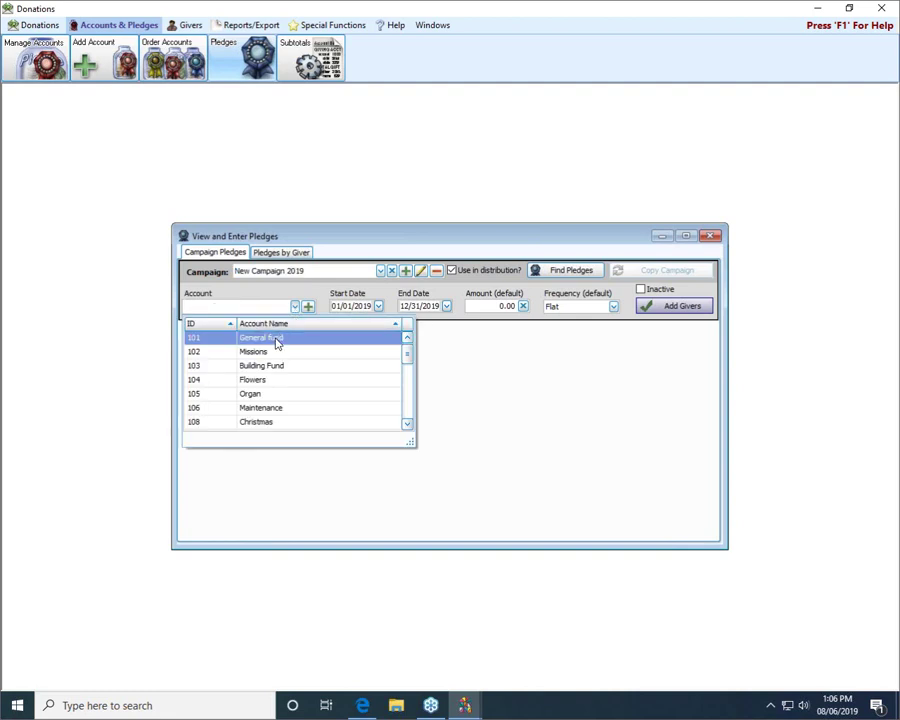
{"action": "left_click", "coordinate": [276, 340]}
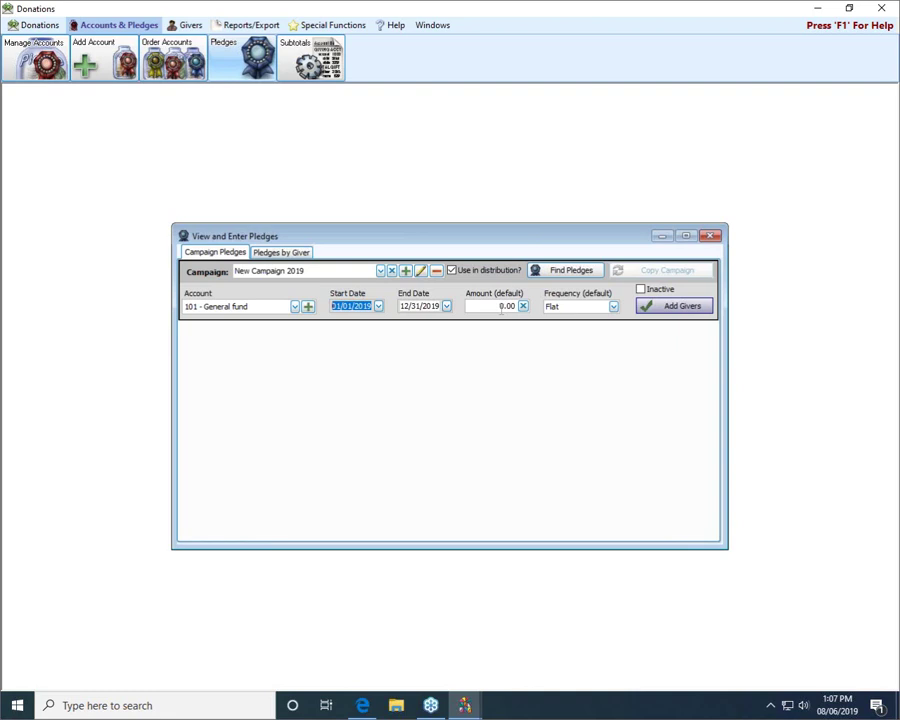
{"action": "left_click", "coordinate": [670, 315]}
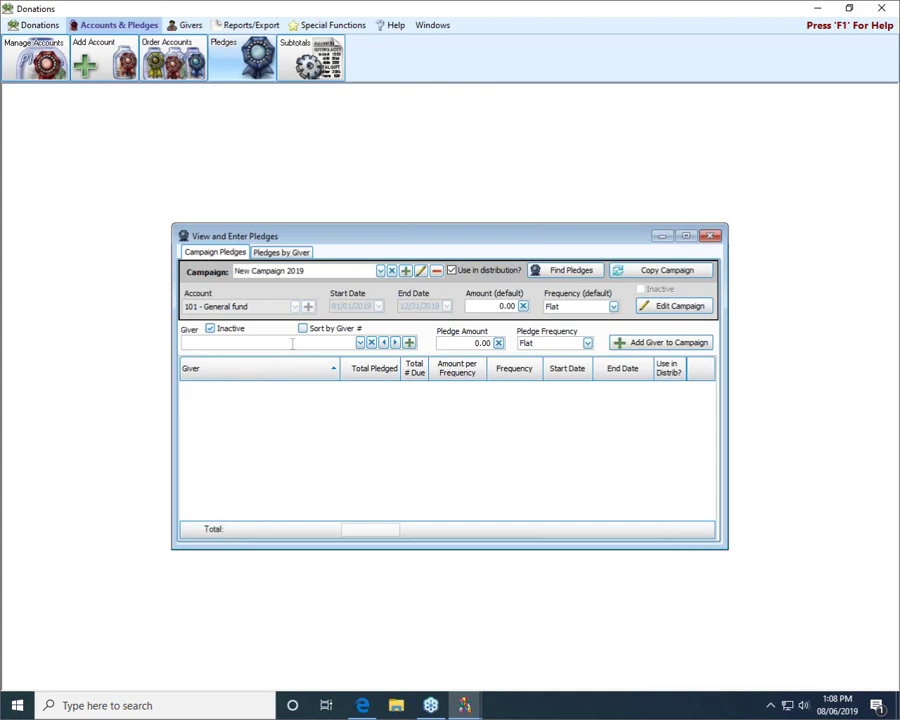
Step: Look up a family giver by giver number and add them to the campaign with a 100.00 monthly pledge
{"action": "type", "text": "64"}
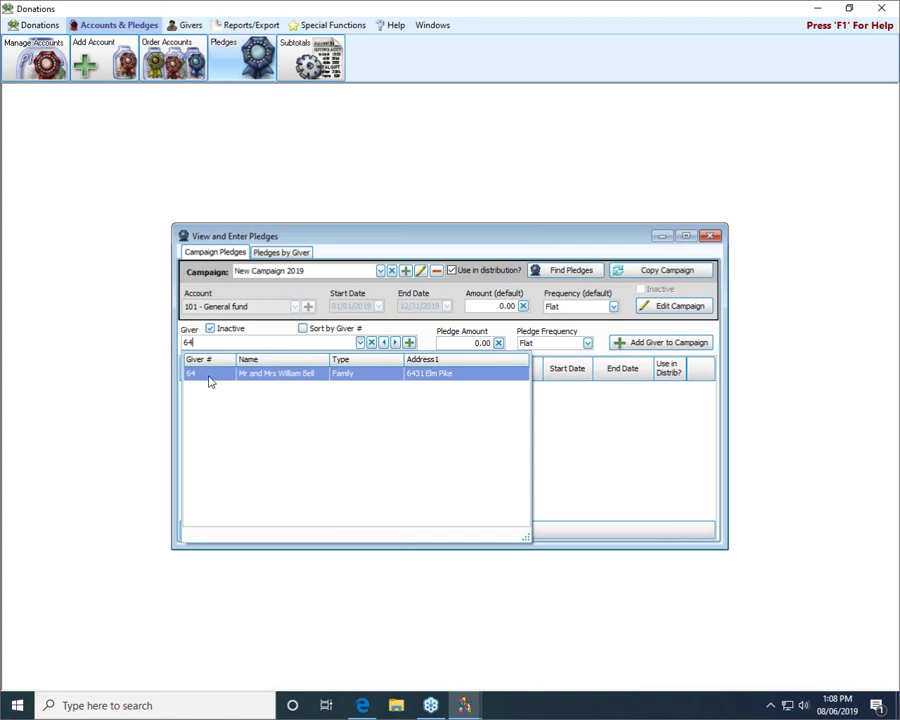
{"action": "left_click", "coordinate": [311, 374]}
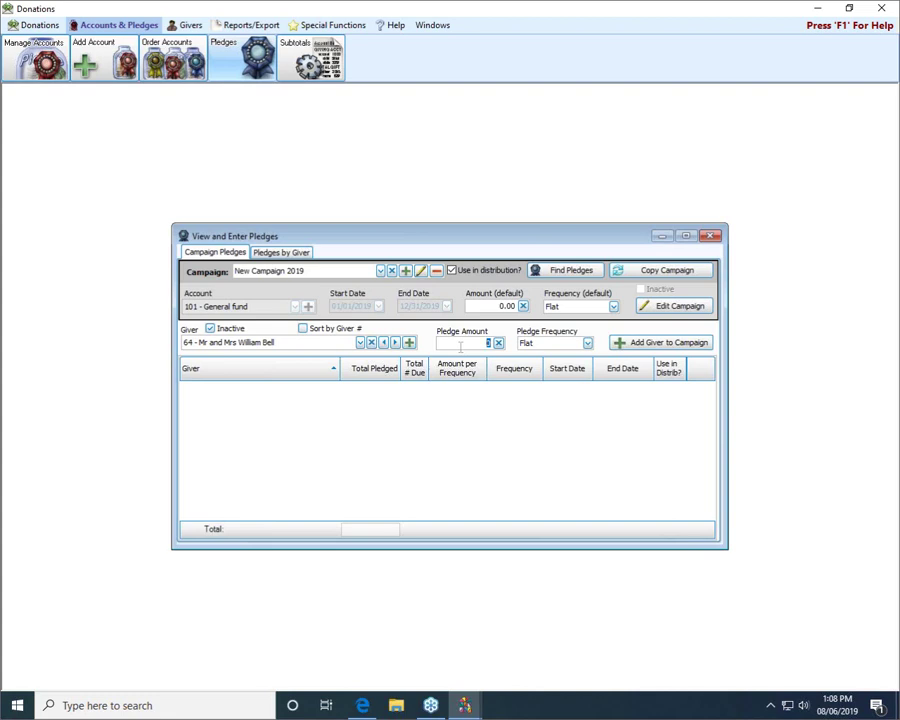
{"action": "type", "text": "100"}
{"action": "left_click", "coordinate": [587, 343]}
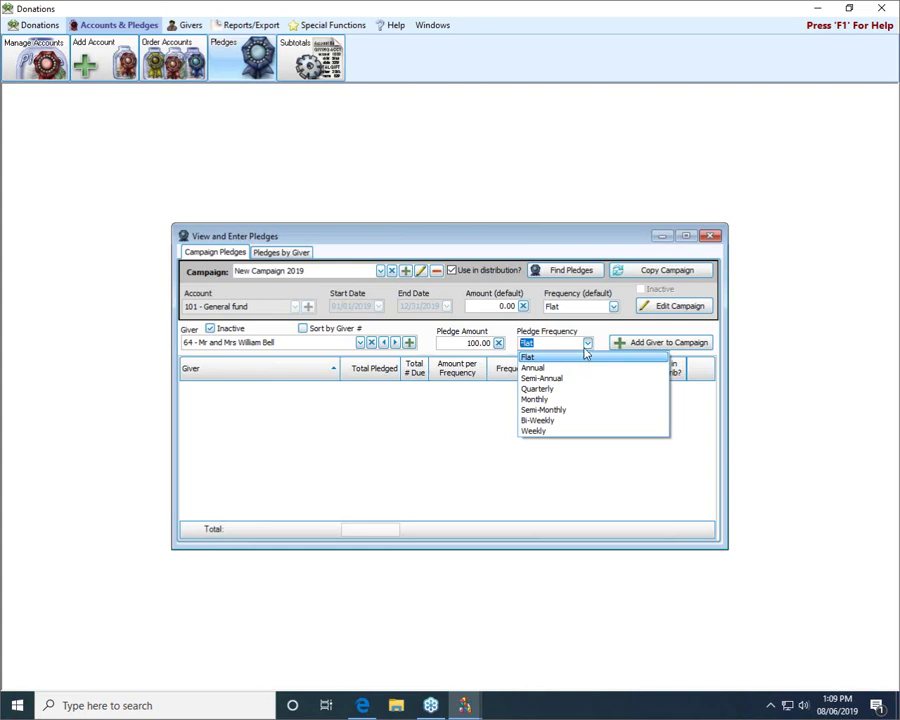
{"action": "left_click", "coordinate": [582, 399]}
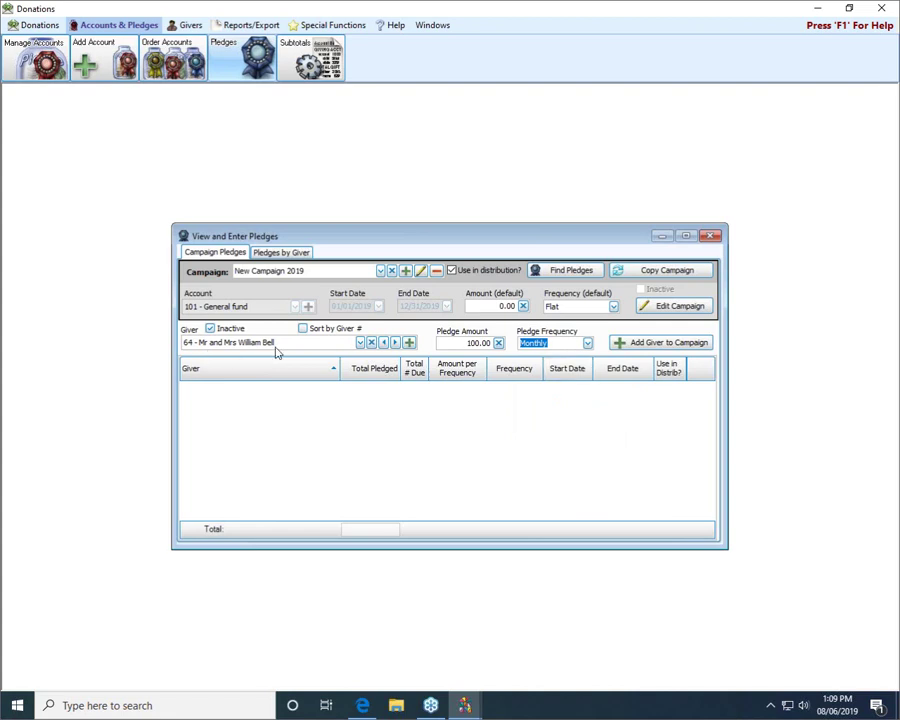
{"action": "left_click", "coordinate": [673, 347]}
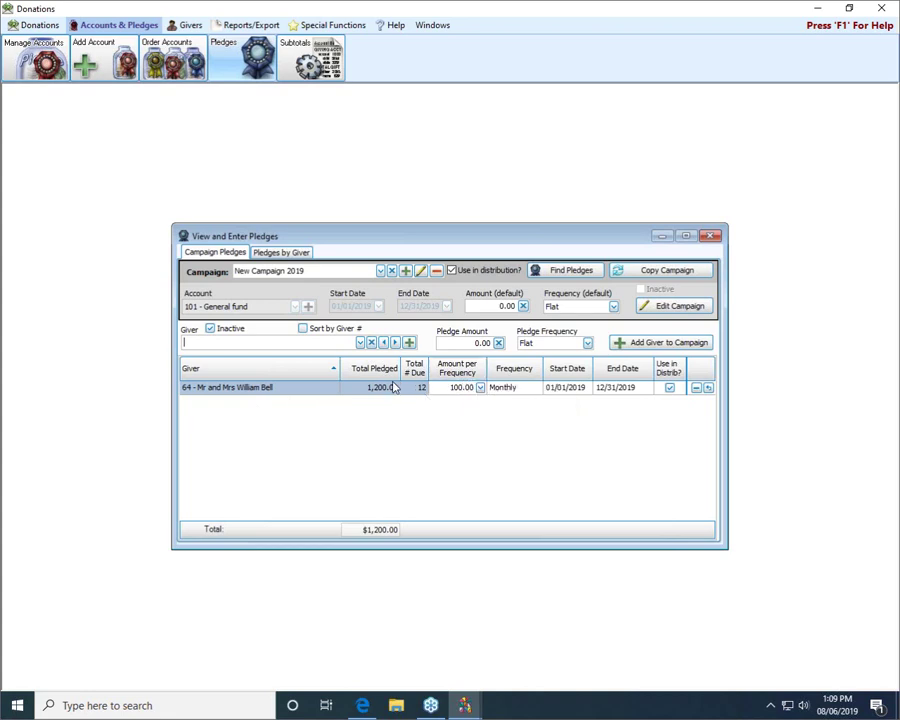
Step: Inspect the new pledge row's editable fields and its available frequency options without changing them
{"action": "mouse_move", "coordinate": [410, 396]}
{"action": "left_click", "coordinate": [385, 388]}
{"action": "left_click", "coordinate": [537, 389]}
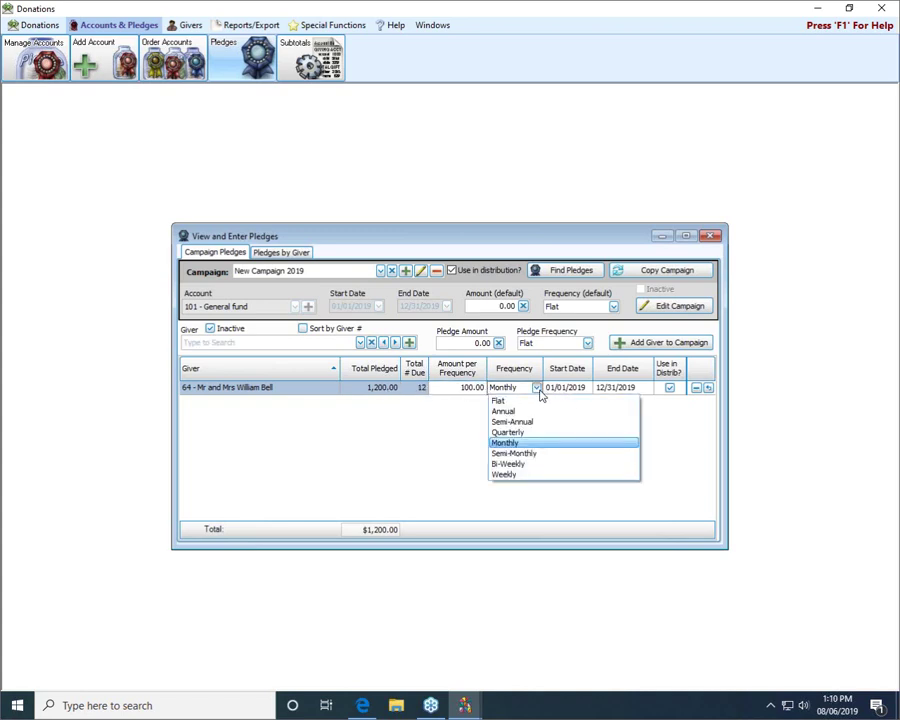
{"action": "left_click", "coordinate": [538, 389]}
{"action": "left_click", "coordinate": [537, 389]}
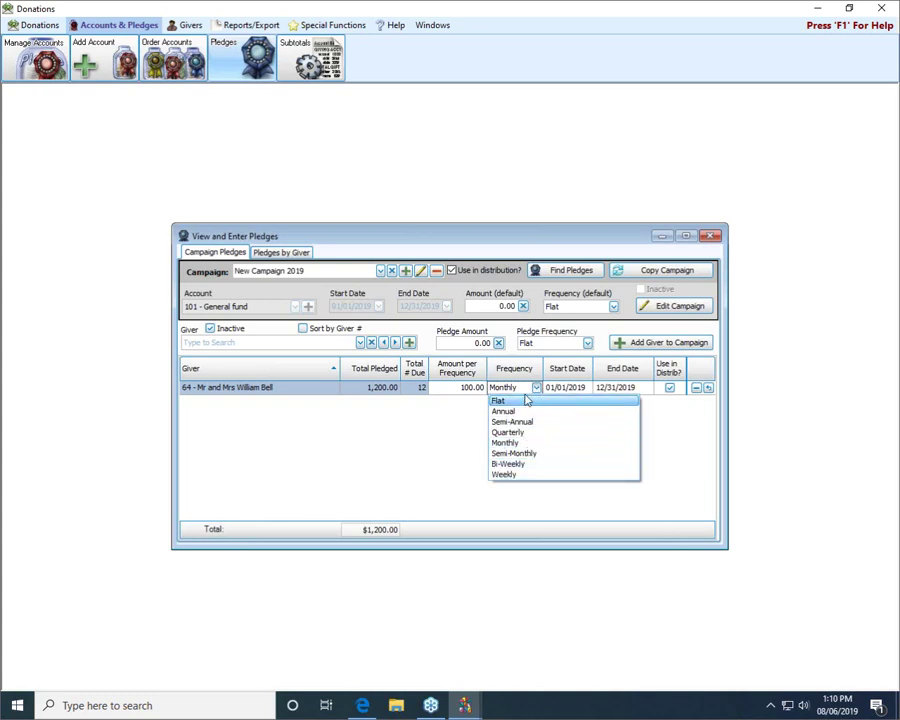
{"action": "left_click", "coordinate": [518, 391]}
{"action": "left_click", "coordinate": [468, 388]}
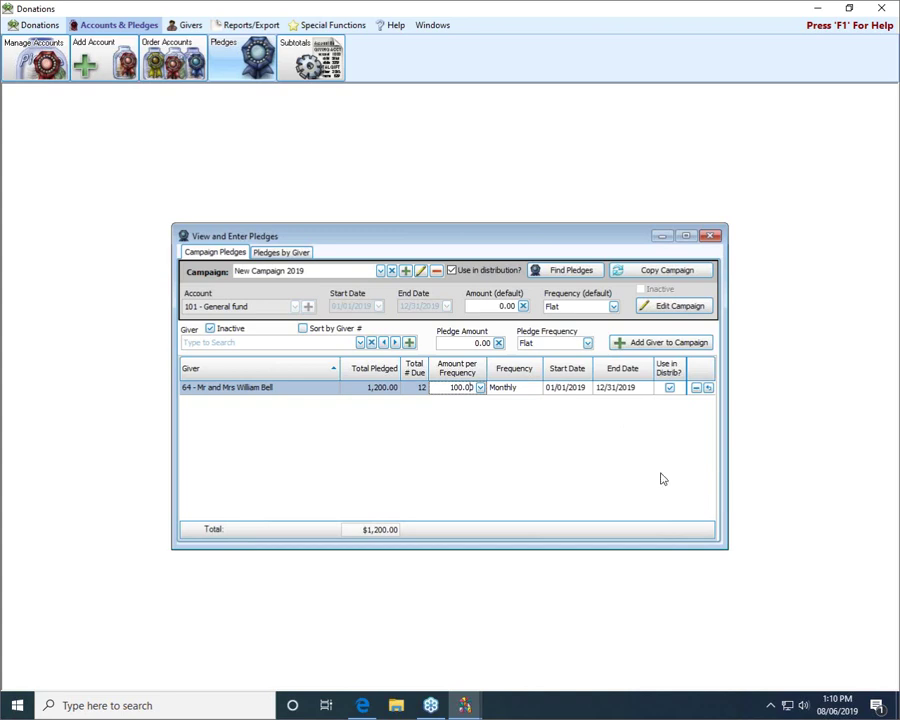
Step: Look up the next individual giver by giver number and add them to the campaign with a 250.00 Monthly pledge
{"action": "left_click", "coordinate": [260, 342]}
{"action": "type", "text": "7"}
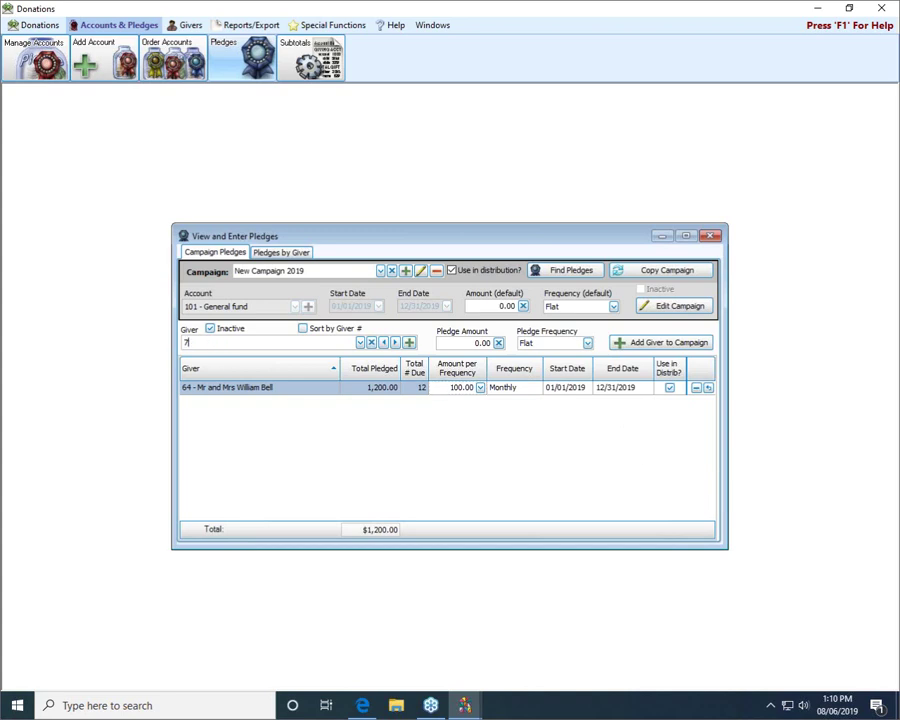
{"action": "type", "text": "9"}
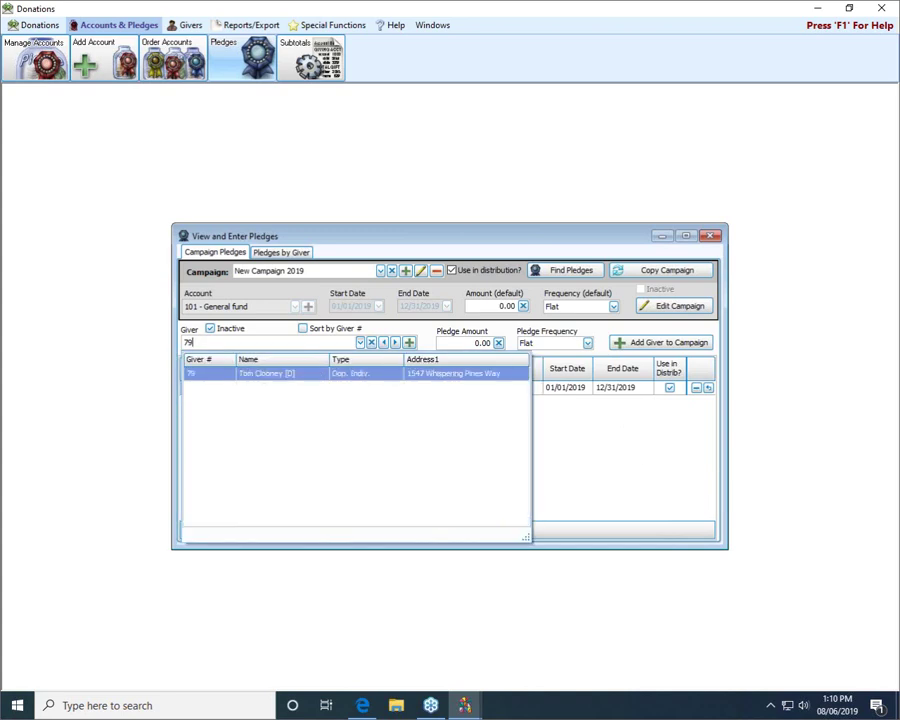
{"action": "left_click", "coordinate": [243, 374]}
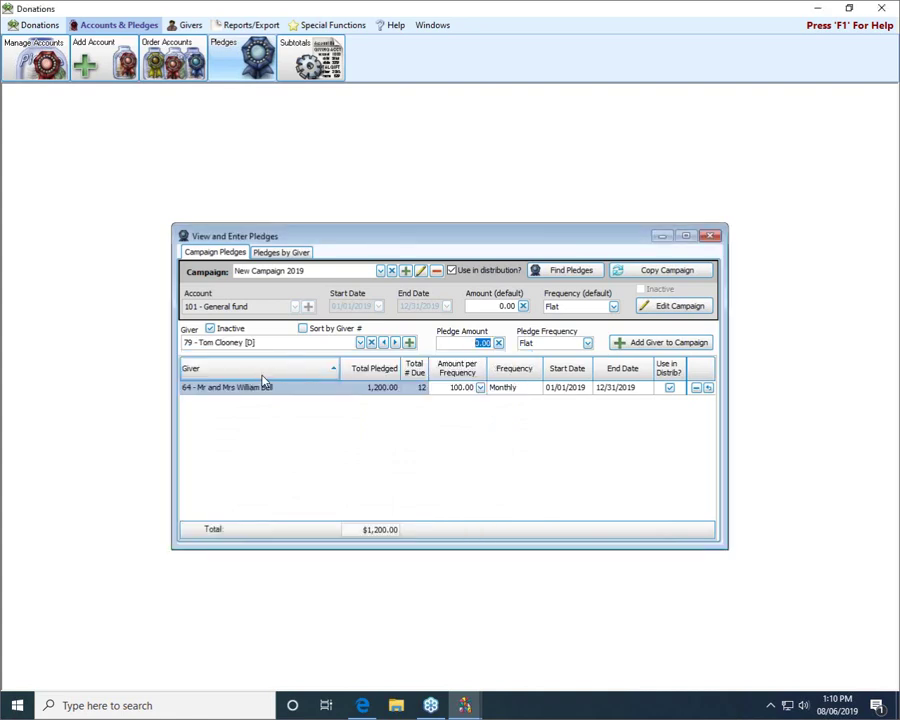
{"action": "type", "text": "250"}
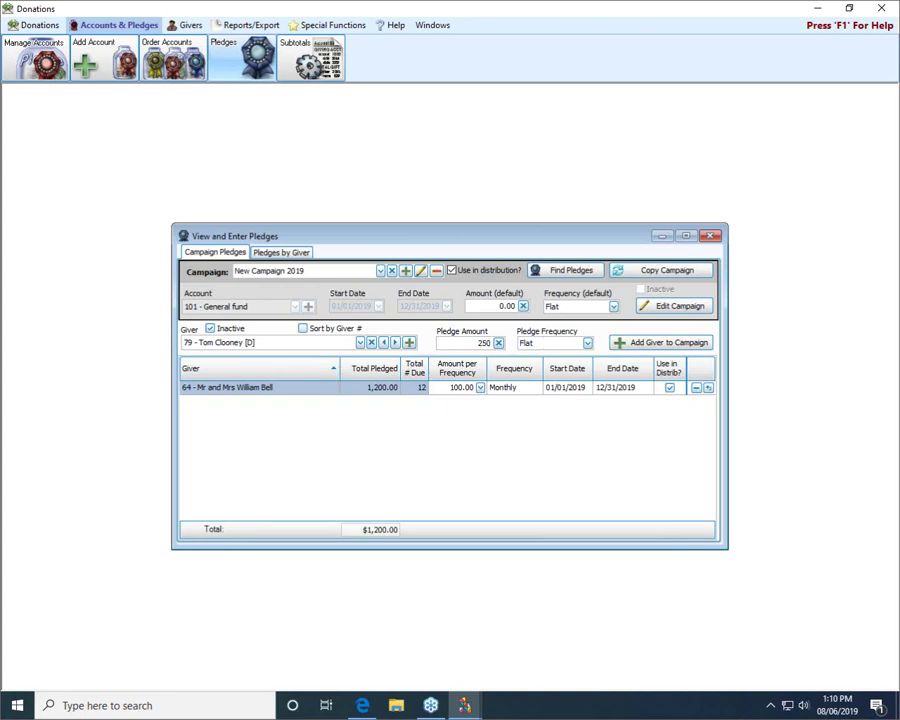
{"action": "left_click", "coordinate": [587, 344]}
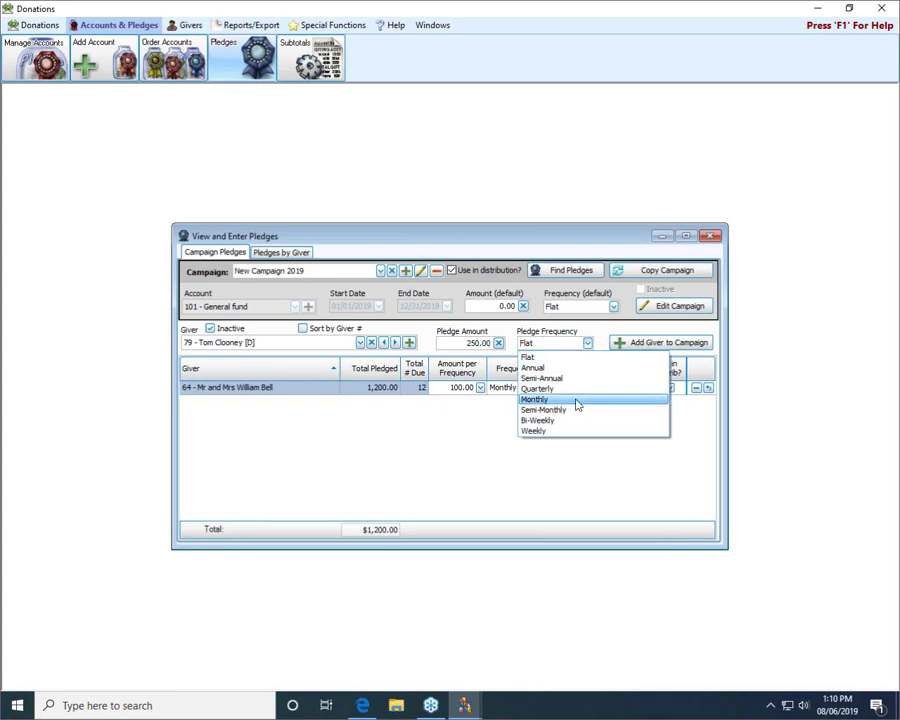
{"action": "left_click", "coordinate": [574, 399]}
{"action": "left_click", "coordinate": [660, 344]}
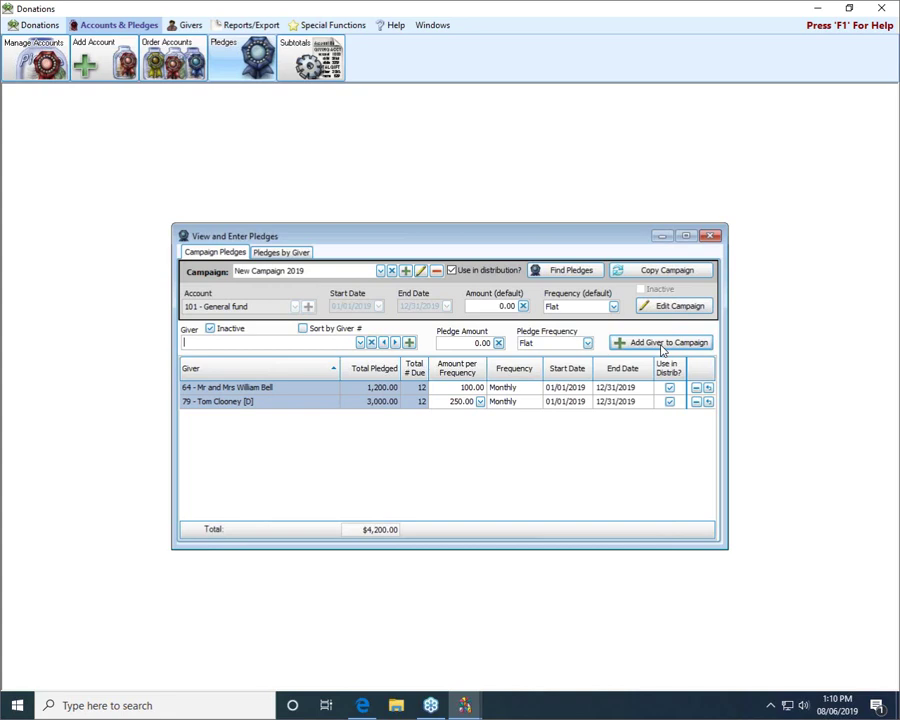
Step: Look up a third giver by giver number and add them to the campaign with a 25,000.00 Semi-Annual pledge
{"action": "type", "text": "36"}
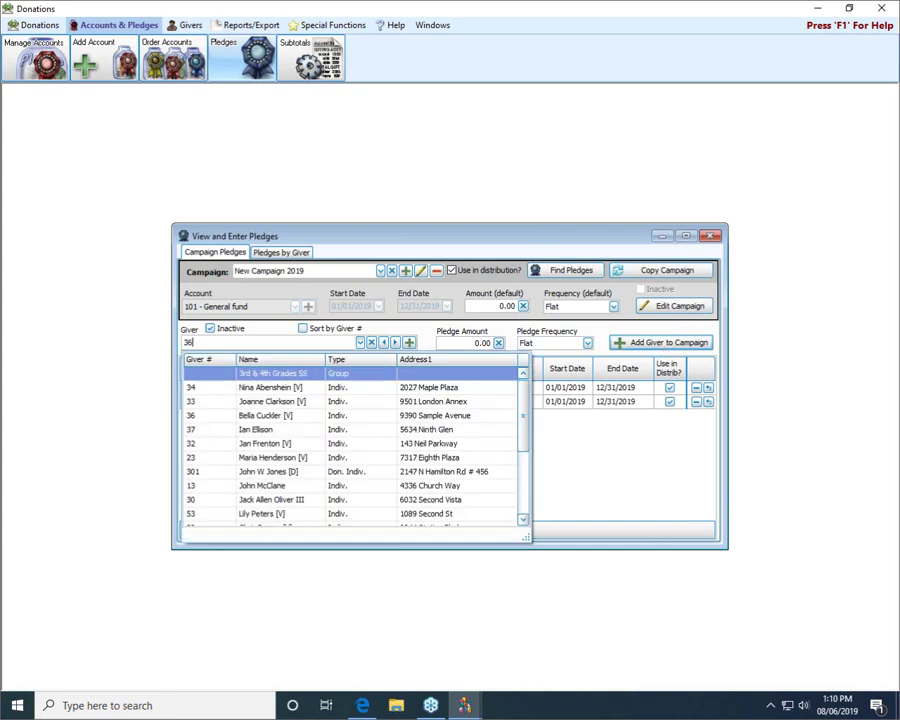
{"action": "key", "text": "Return"}
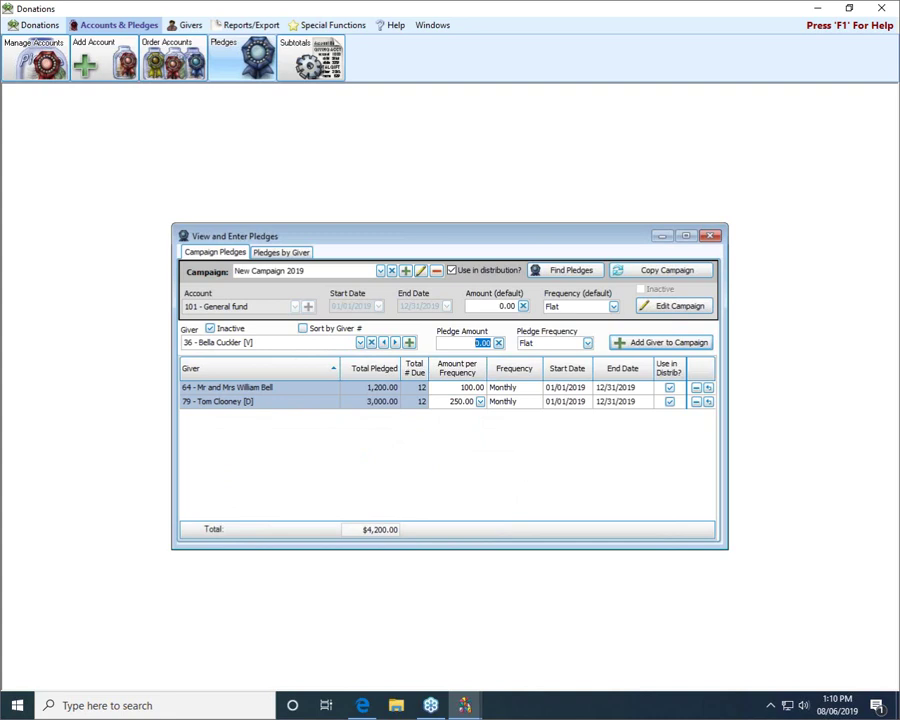
{"action": "type", "text": "25000"}
{"action": "key", "text": "Tab"}
{"action": "key", "text": "Down"}
{"action": "key", "text": "Down"}
{"action": "key", "text": "Tab"}
{"action": "key", "text": "Return"}
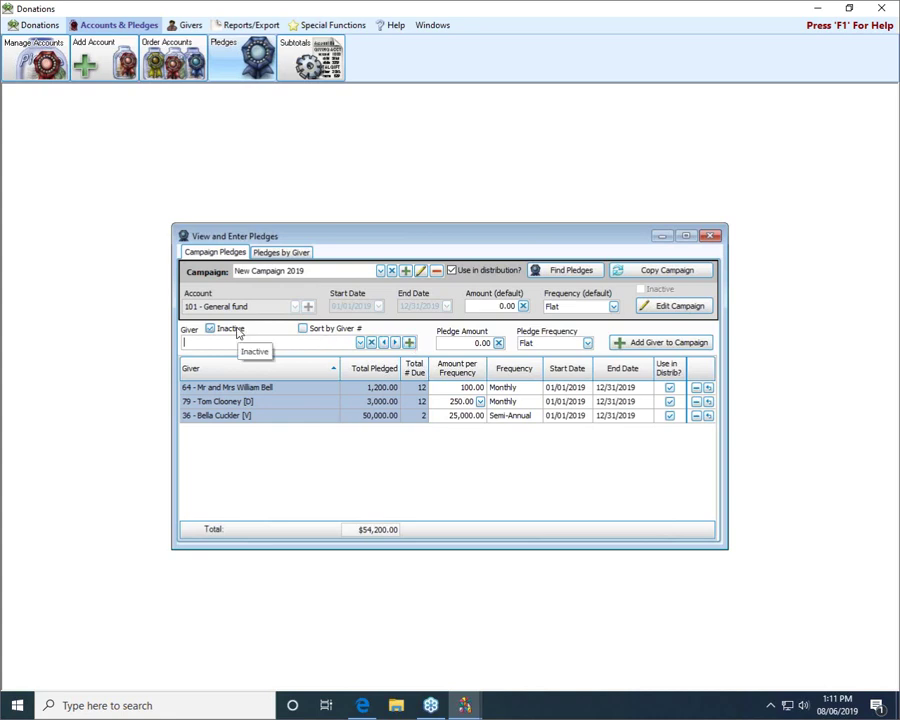
Step: Browse the giver lookup list with inactive givers included
{"action": "left_click", "coordinate": [360, 342]}
{"action": "scroll", "coordinate": [366, 452], "scroll_direction": "down", "scroll_amount": 1}
{"action": "scroll", "coordinate": [366, 452], "scroll_direction": "down", "scroll_amount": 1}
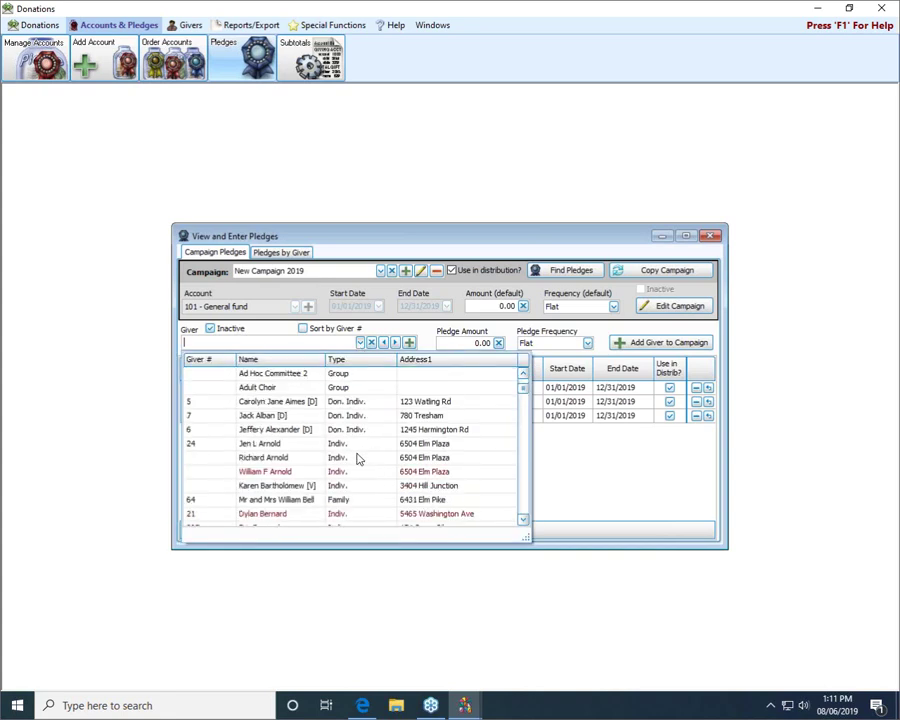
{"action": "scroll", "coordinate": [282, 478], "scroll_direction": "down", "scroll_amount": 3}
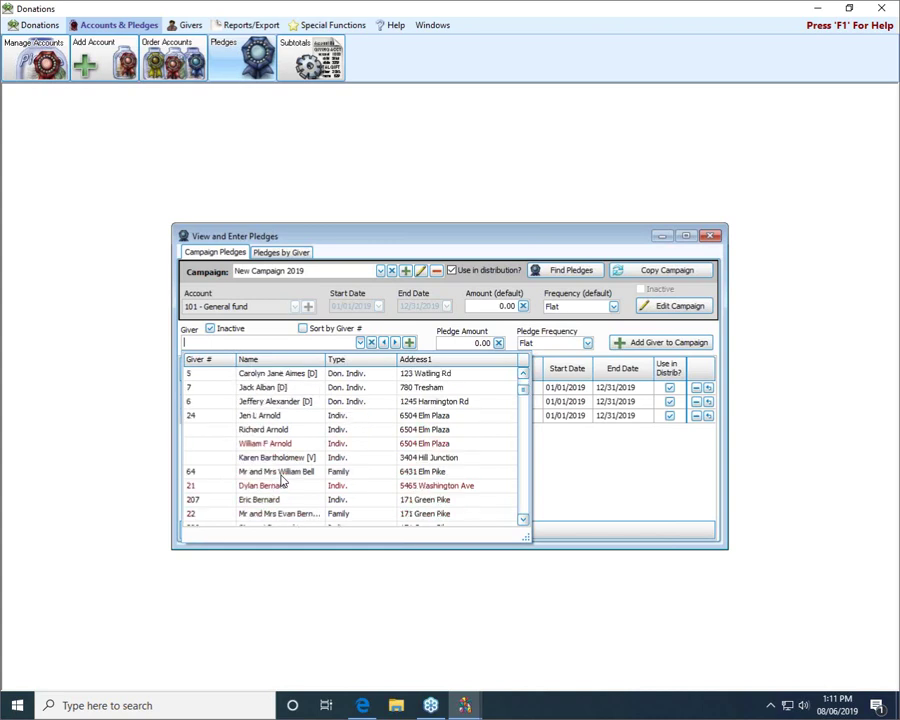
Step: Exclude inactive givers from the giver lookup, review the list, and sort it by giver number
{"action": "left_click", "coordinate": [255, 330]}
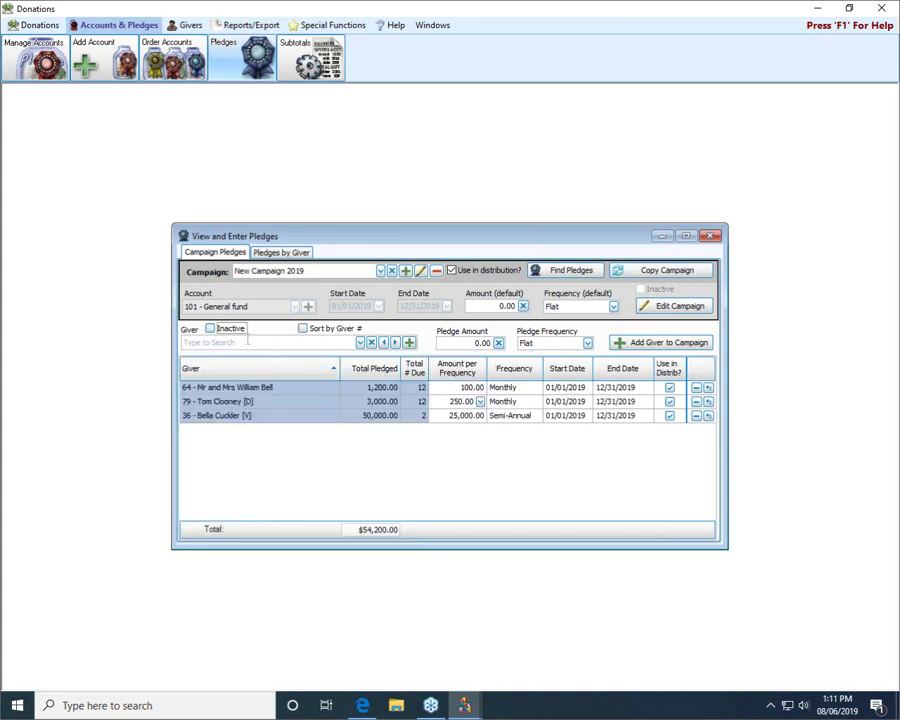
{"action": "left_click", "coordinate": [360, 342]}
{"action": "scroll", "coordinate": [367, 393], "scroll_direction": "down", "scroll_amount": 3}
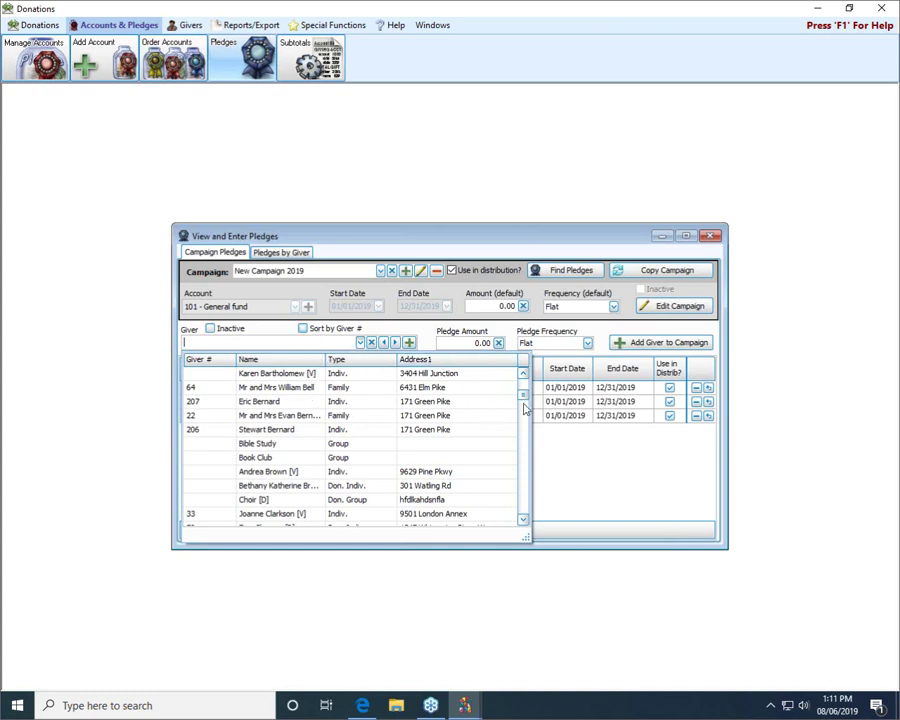
{"action": "scroll", "coordinate": [500, 388], "scroll_direction": "up", "scroll_amount": 5}
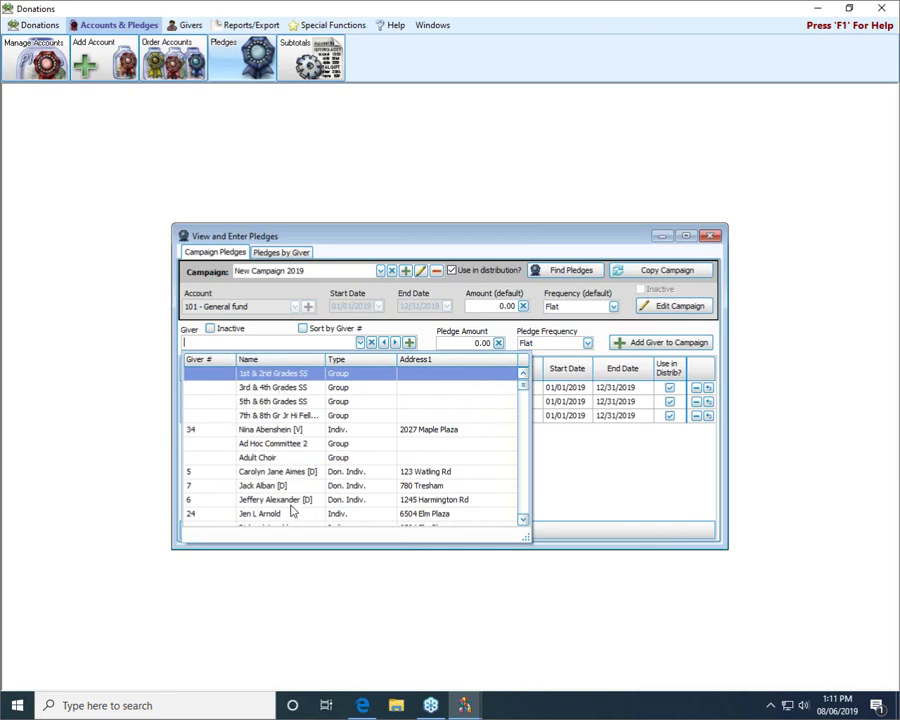
{"action": "left_click", "coordinate": [304, 328]}
{"action": "left_click", "coordinate": [358, 343]}
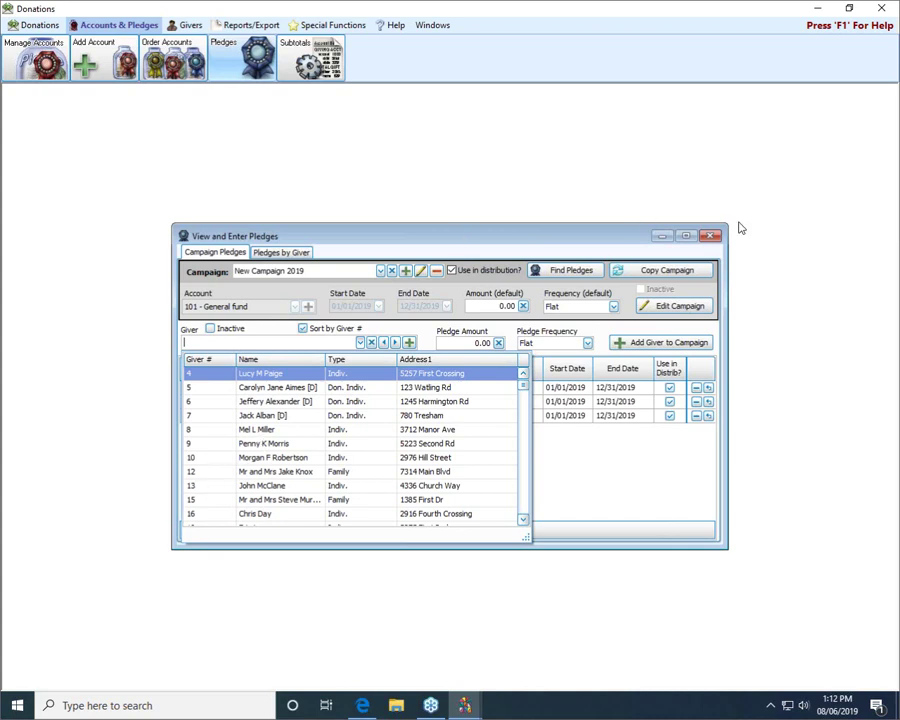
Step: Close and reopen the View and Enter Pledges window, and load the campaign New Campaign 2019
{"action": "left_click", "coordinate": [713, 237]}
{"action": "left_click", "coordinate": [713, 237]}
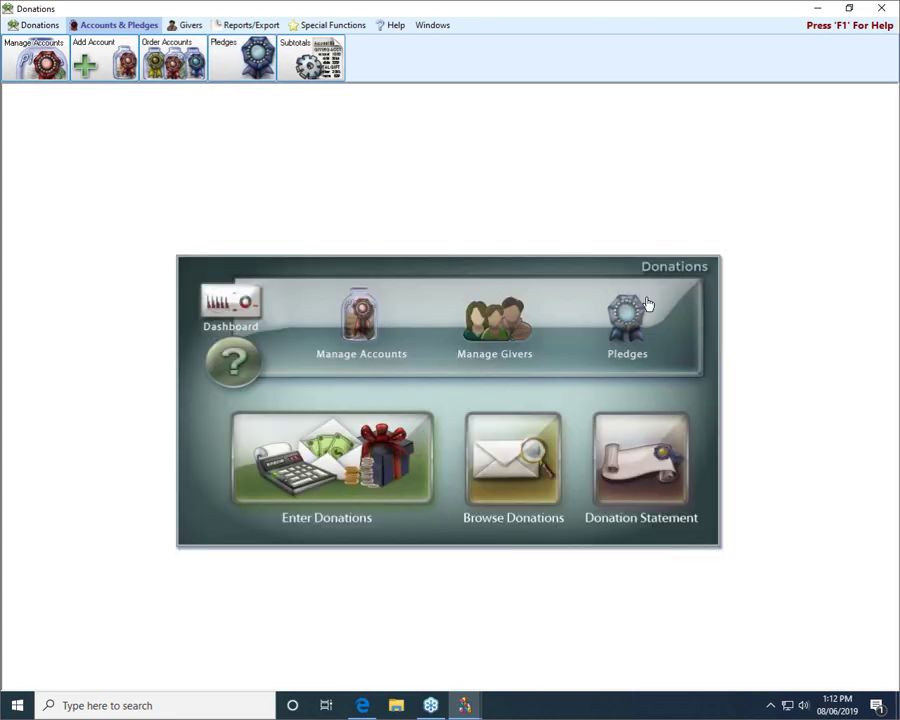
{"action": "left_click", "coordinate": [629, 330]}
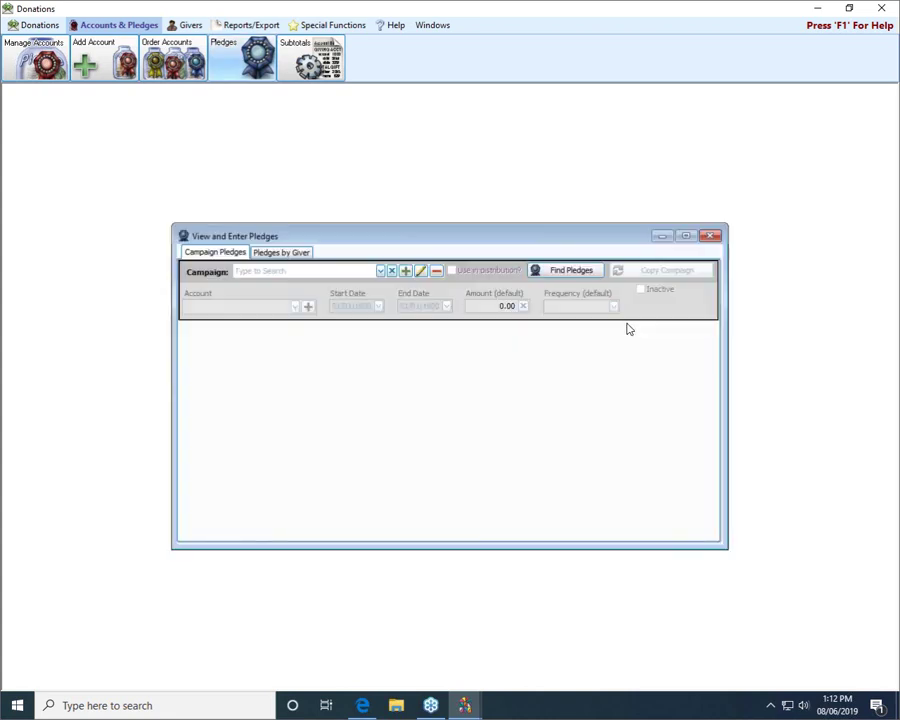
{"action": "left_click", "coordinate": [380, 271]}
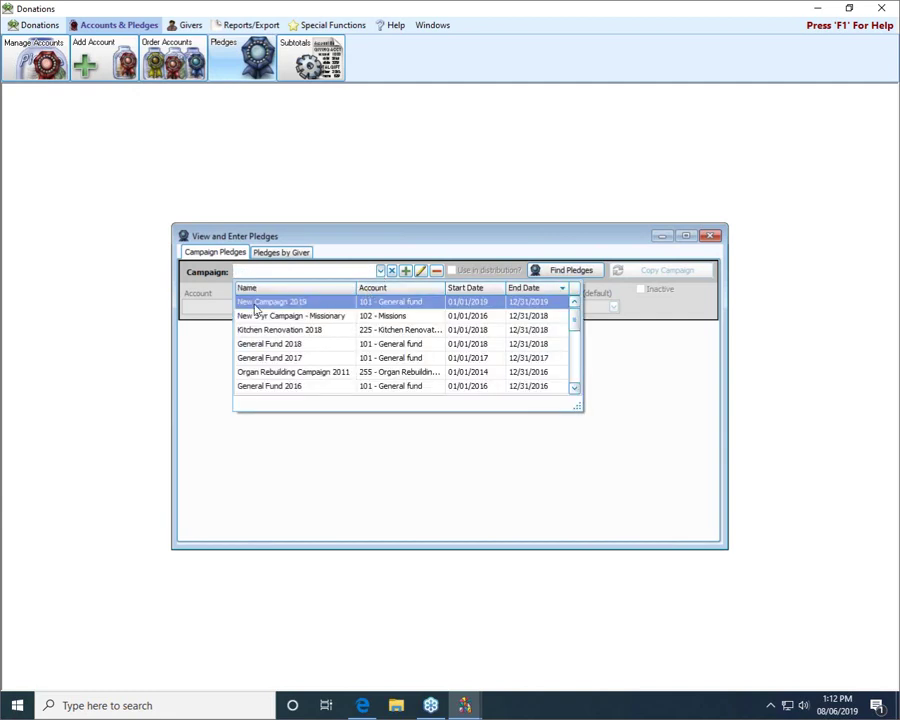
{"action": "left_click", "coordinate": [480, 302]}
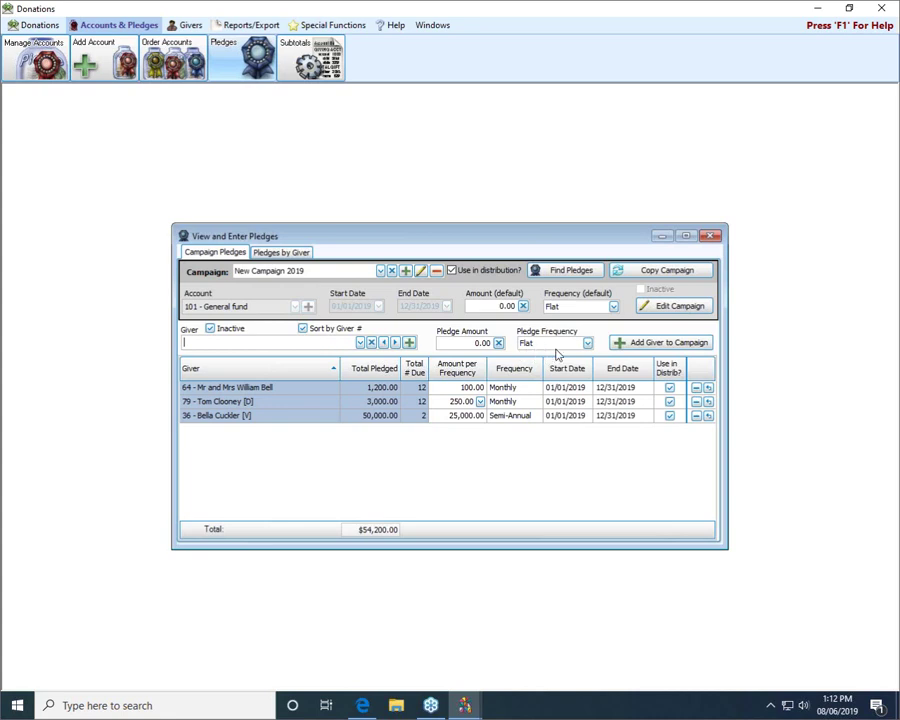
Step: Rename the campaign New Campaign 2019 as General Fund 2019
{"action": "left_click", "coordinate": [421, 272]}
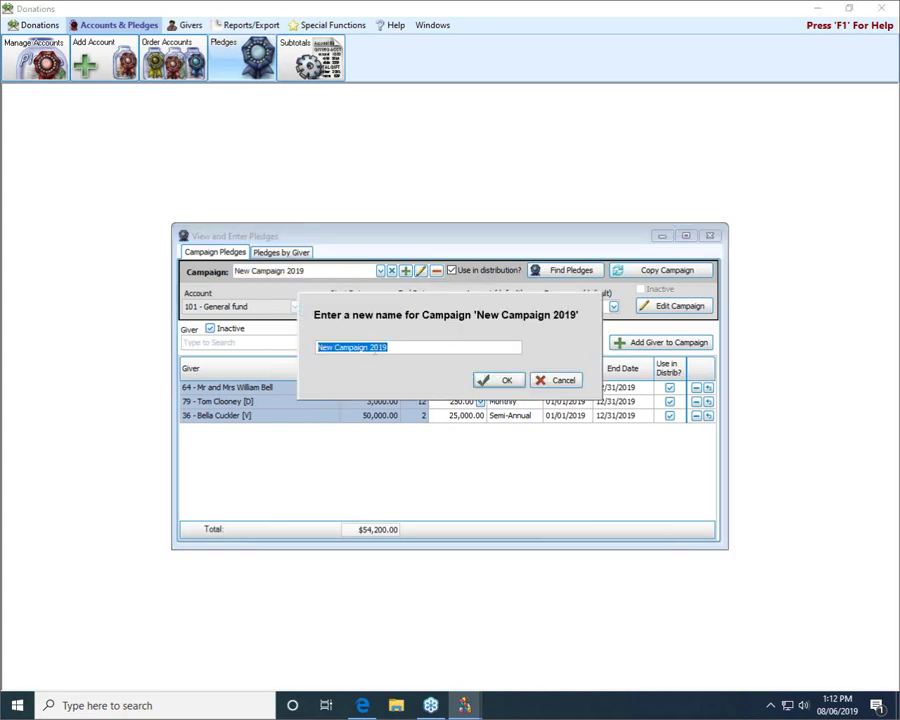
{"action": "left_click", "coordinate": [369, 347]}
{"action": "left_click_drag", "start_coordinate": [369, 347], "coordinate": [167, 350]}
{"action": "type", "text": "General Fund"}
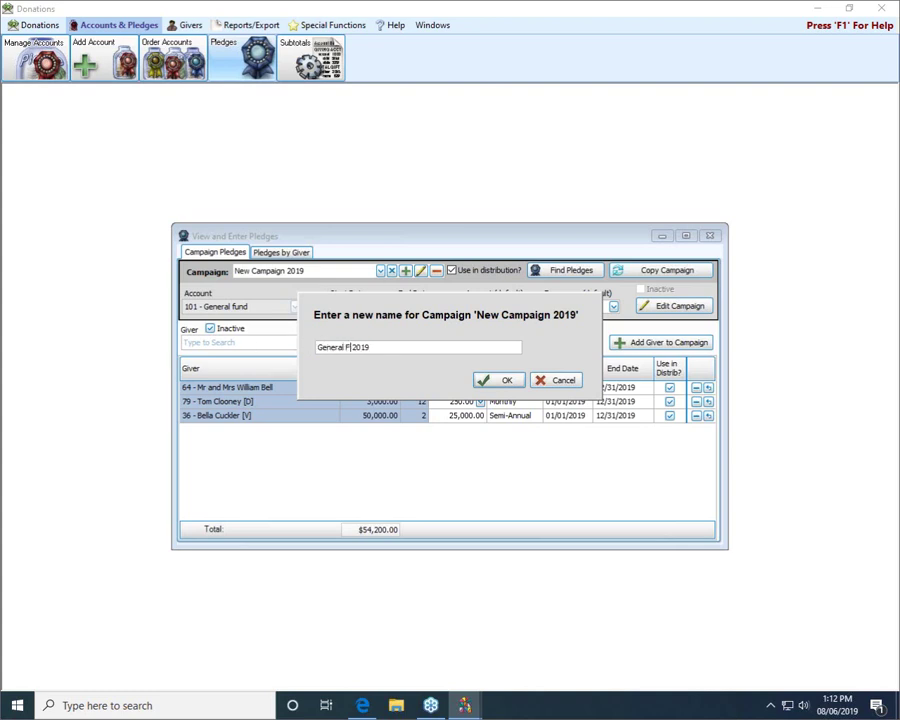
{"action": "left_click", "coordinate": [498, 384]}
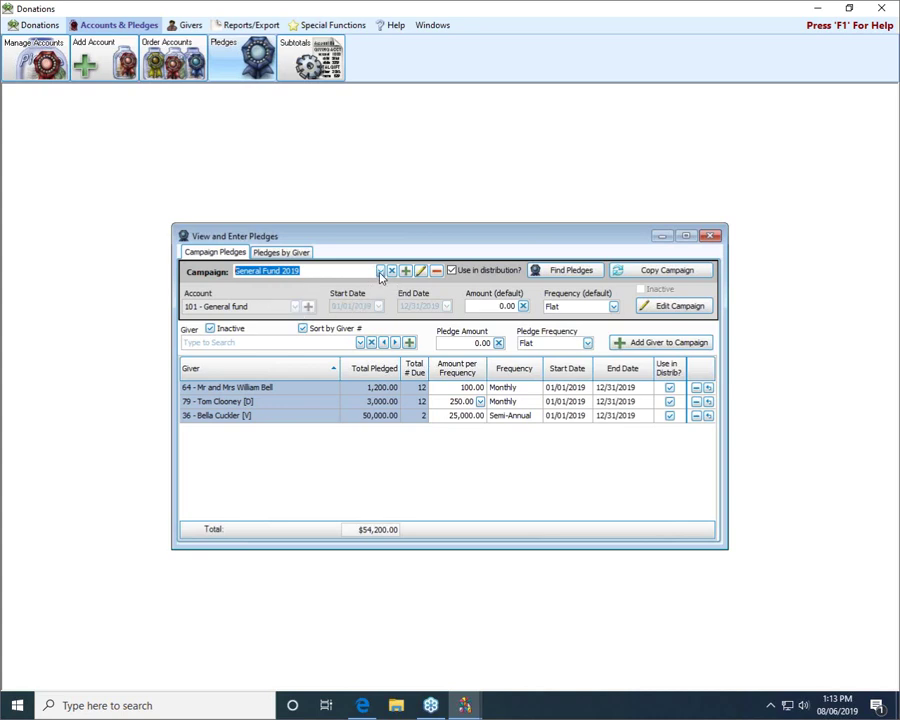
Step: Copy the Kitchen Renovation 2018 campaign to a new campaign named Kitchen Reno 2019, running 01/01/2019 to 12/31/2019
{"action": "left_click", "coordinate": [380, 271]}
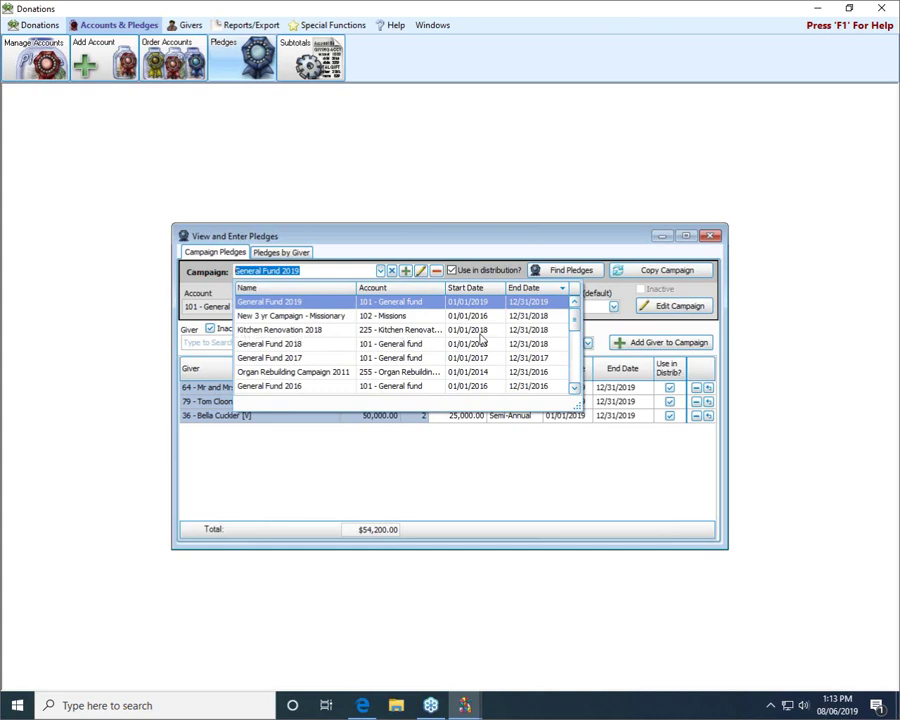
{"action": "left_click", "coordinate": [522, 334]}
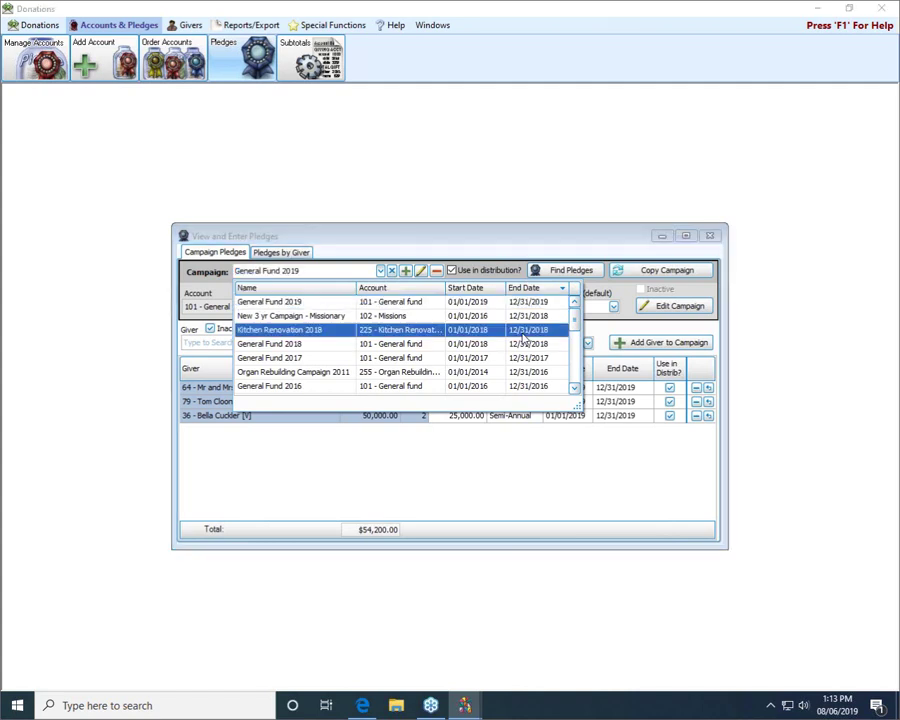
{"action": "left_click", "coordinate": [522, 332]}
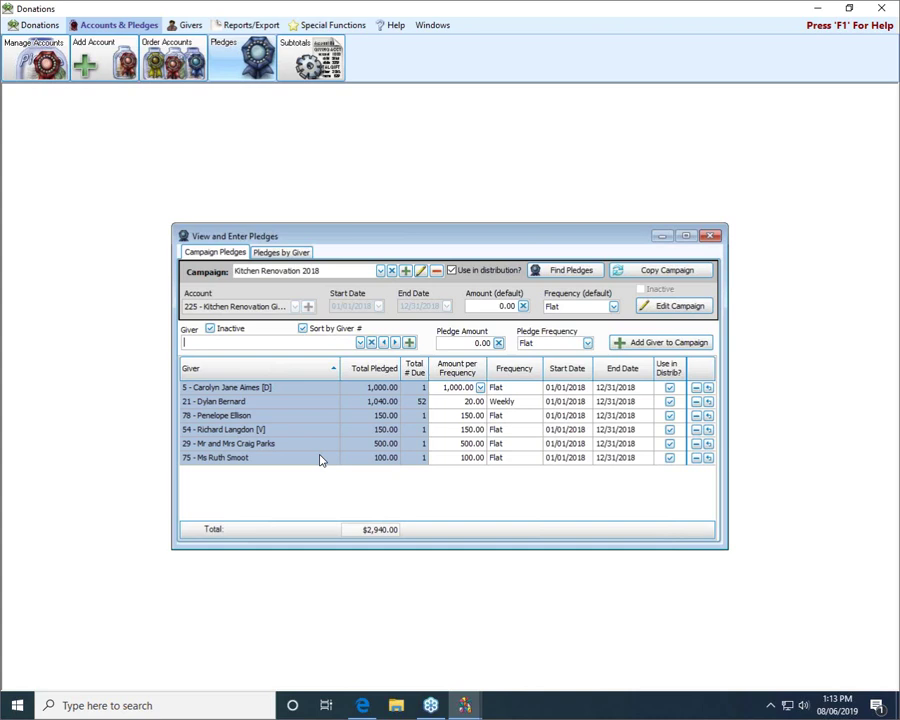
{"action": "left_click", "coordinate": [695, 273]}
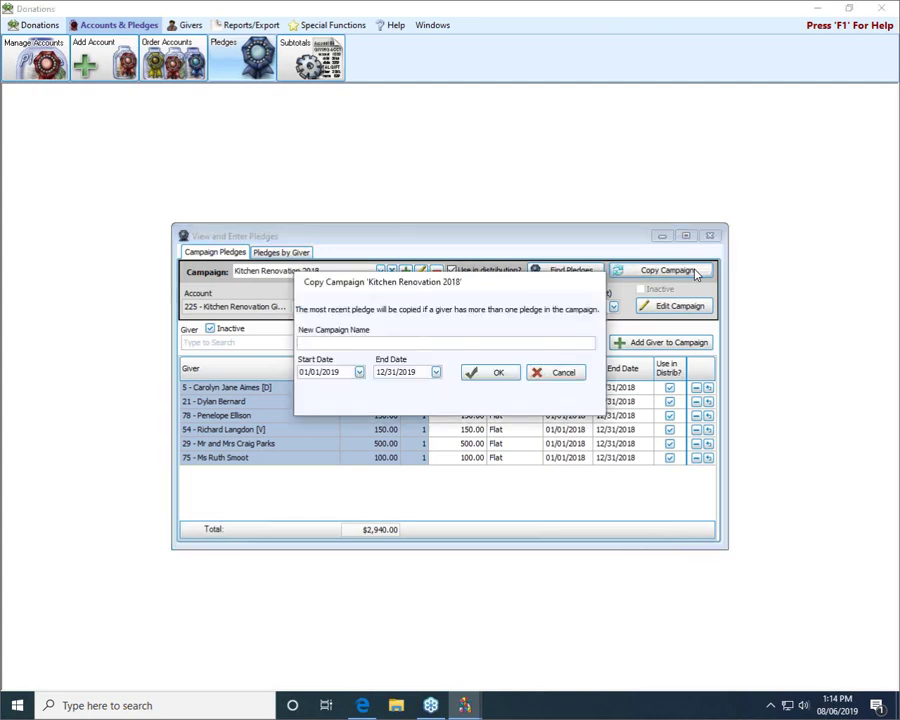
{"action": "type", "text": "Kitchen Reno 2019"}
{"action": "left_click", "coordinate": [492, 373]}
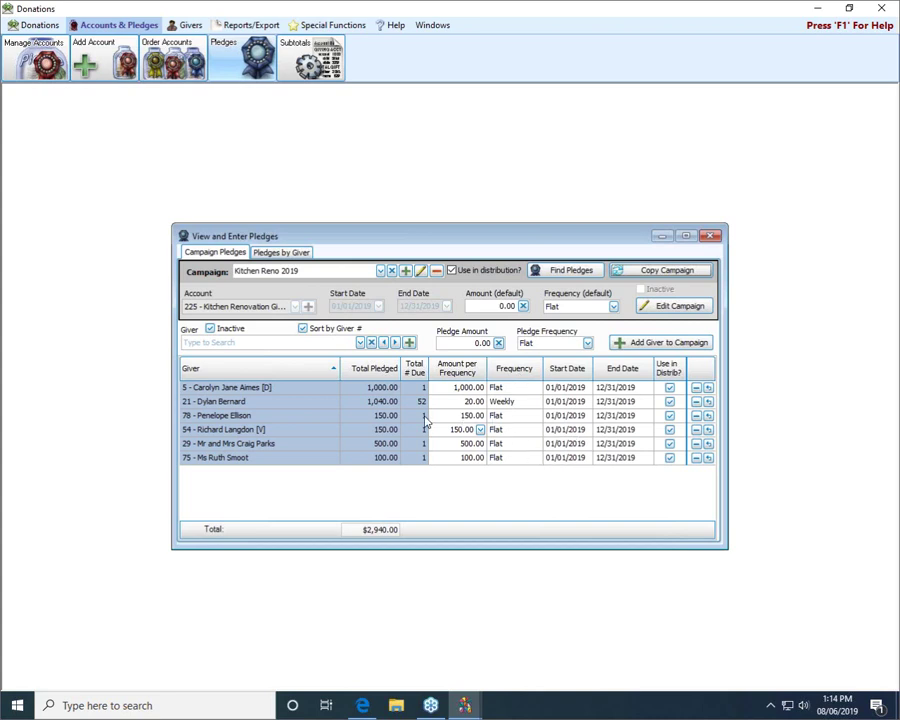
Step: Set the first giver's flat pledge in Kitchen Reno 2019 to 2,000.00 and delete the last giver's 100.00 pledge
{"action": "left_click", "coordinate": [345, 388]}
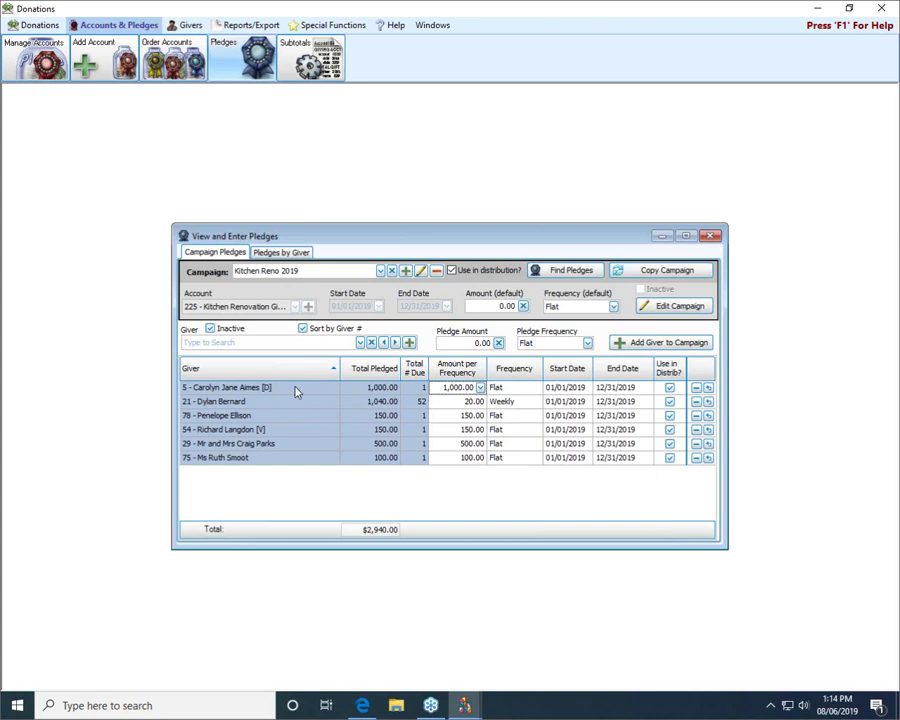
{"action": "left_click", "coordinate": [481, 388]}
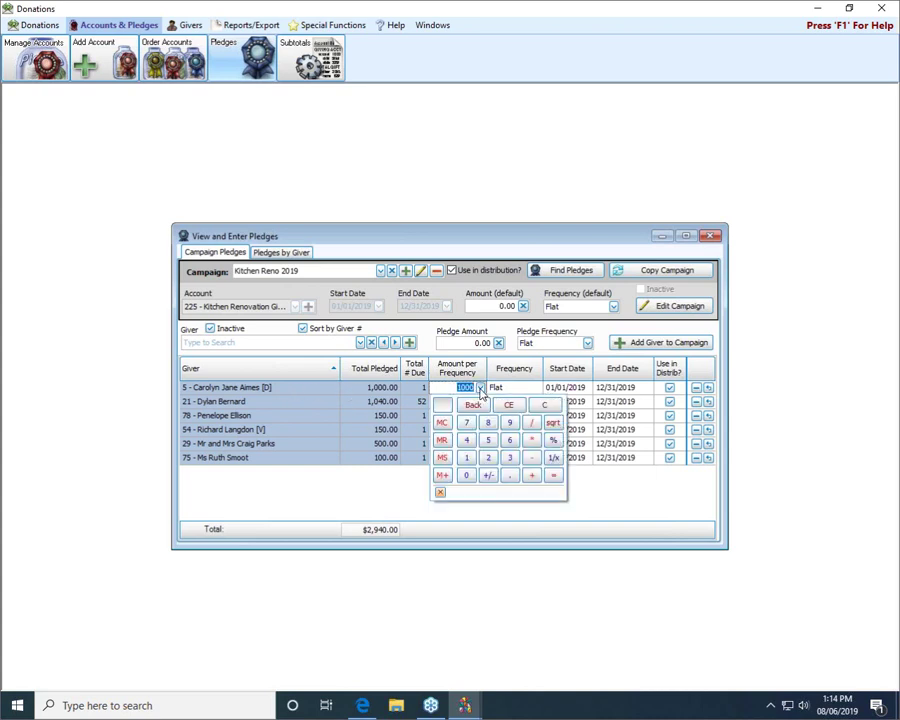
{"action": "left_click", "coordinate": [488, 458]}
{"action": "left_click", "coordinate": [470, 480]}
{"action": "left_click", "coordinate": [472, 482]}
{"action": "left_click", "coordinate": [471, 480]}
{"action": "left_click", "coordinate": [684, 492]}
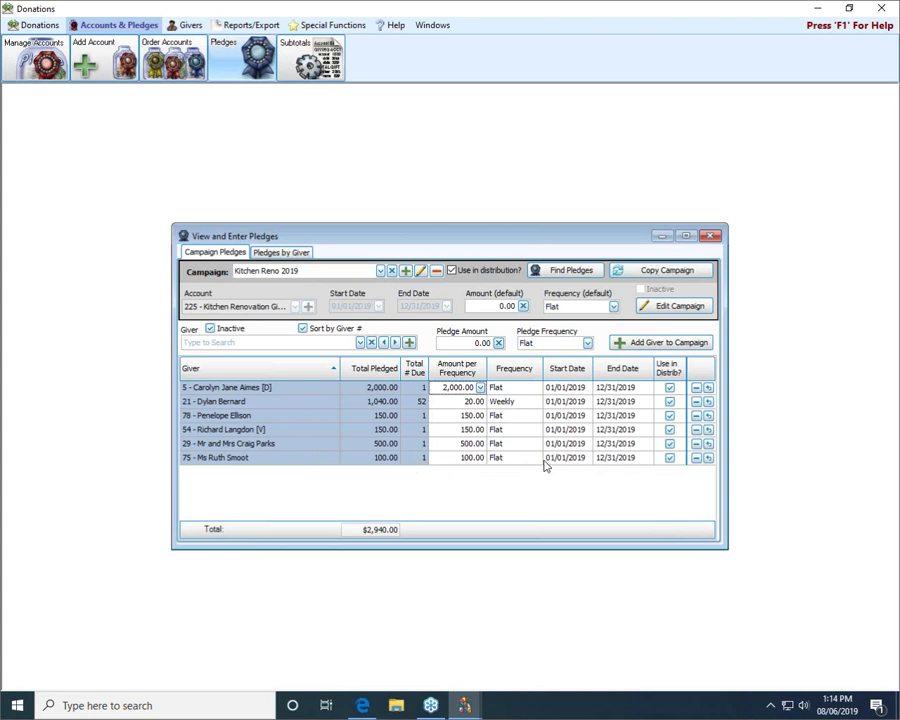
{"action": "left_click", "coordinate": [696, 458]}
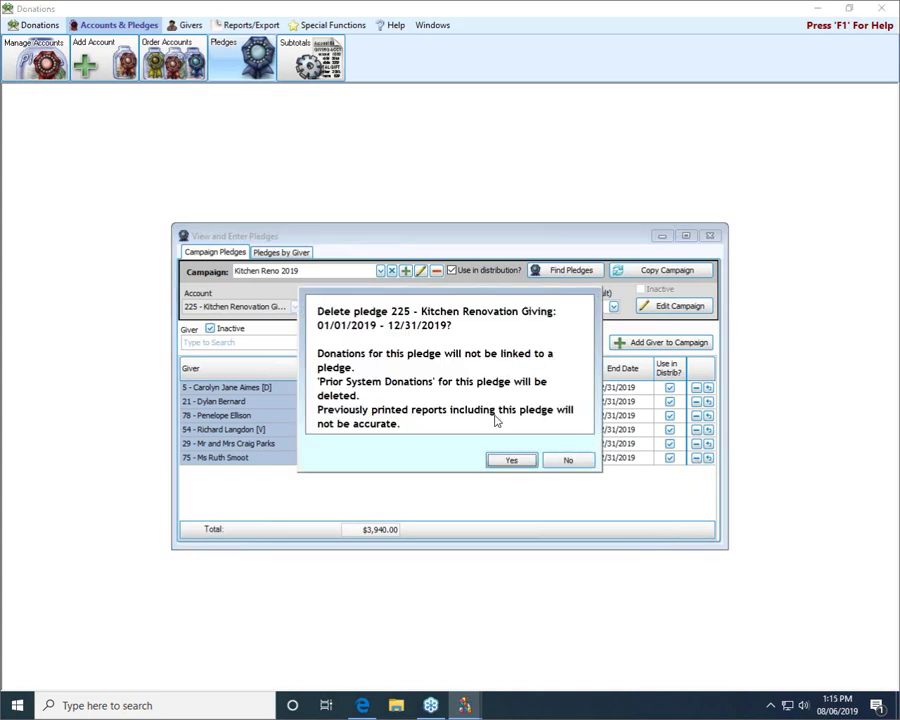
{"action": "left_click", "coordinate": [506, 462]}
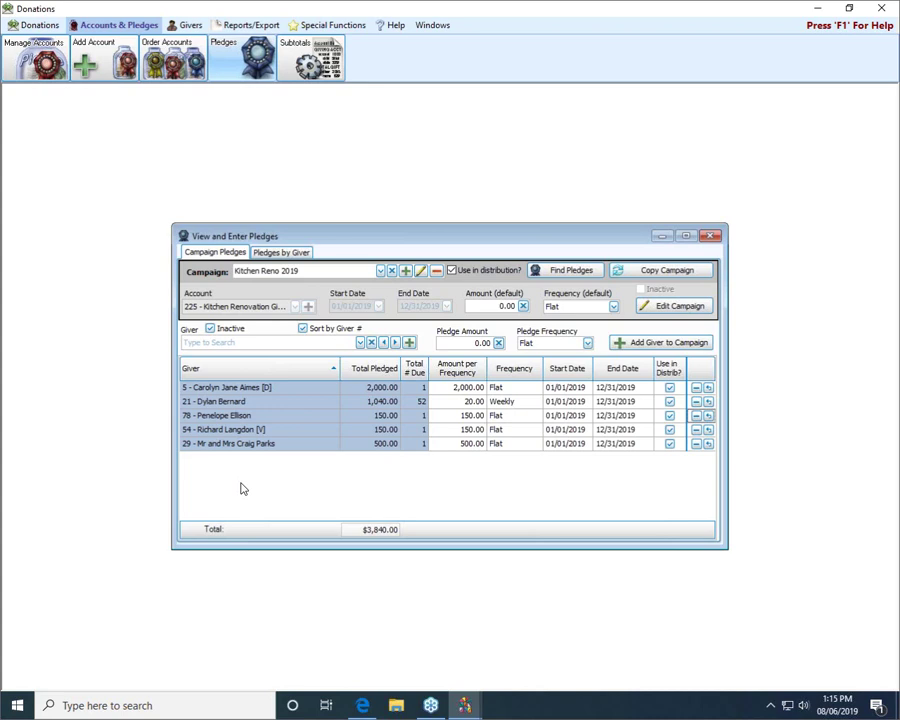
Step: Look up the family giver by giver number in the pledges-by-giver view and review their pledges and amounts given
{"action": "left_click", "coordinate": [282, 256]}
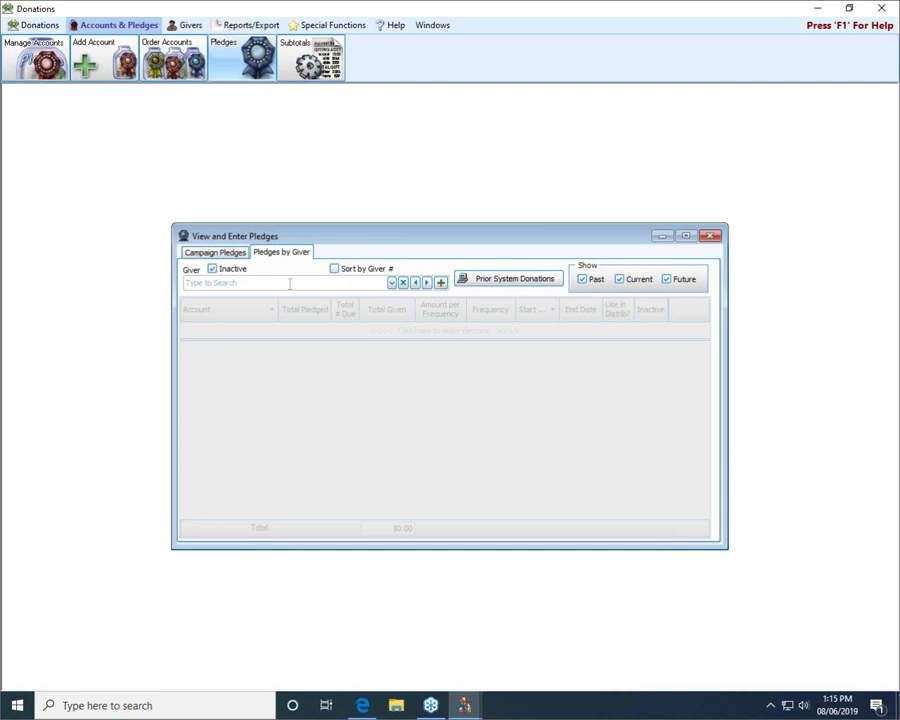
{"action": "left_click", "coordinate": [289, 284]}
{"action": "type", "text": "64"}
{"action": "key", "text": "Return"}
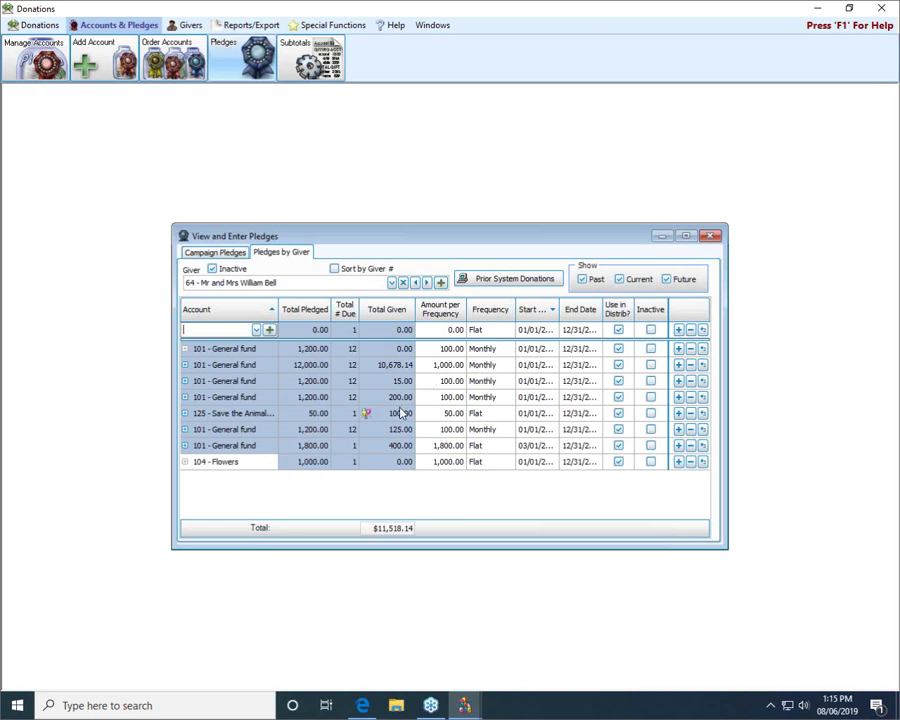
{"action": "mouse_move", "coordinate": [398, 410]}
Step: Add a pledge for the selected giver to account 104 - Flowers with an amount of 50.00 at Weekly frequency
{"action": "type", "text": "flo"}
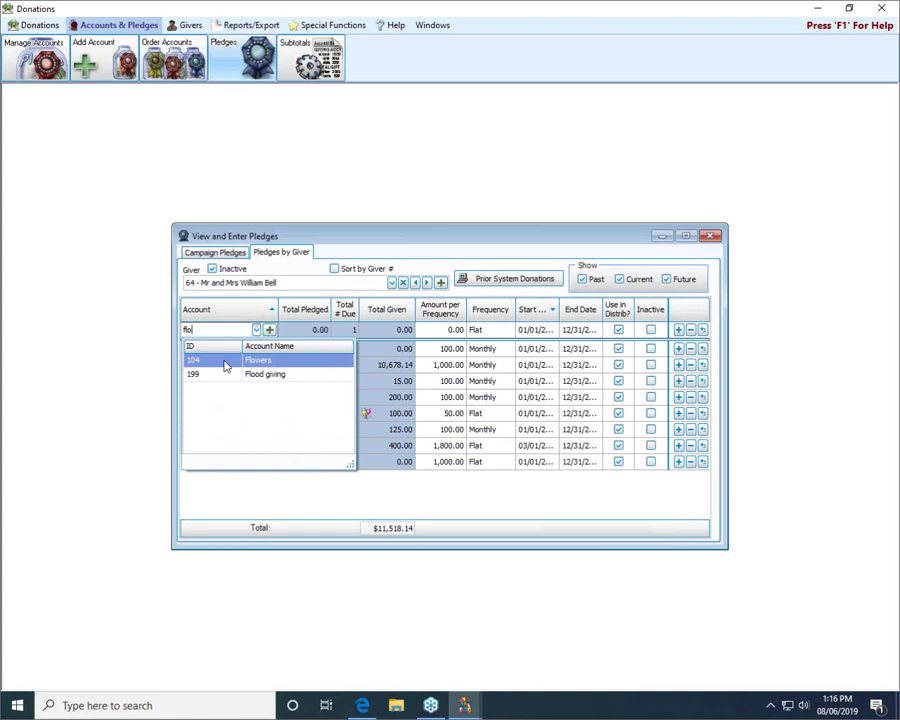
{"action": "left_click", "coordinate": [225, 362]}
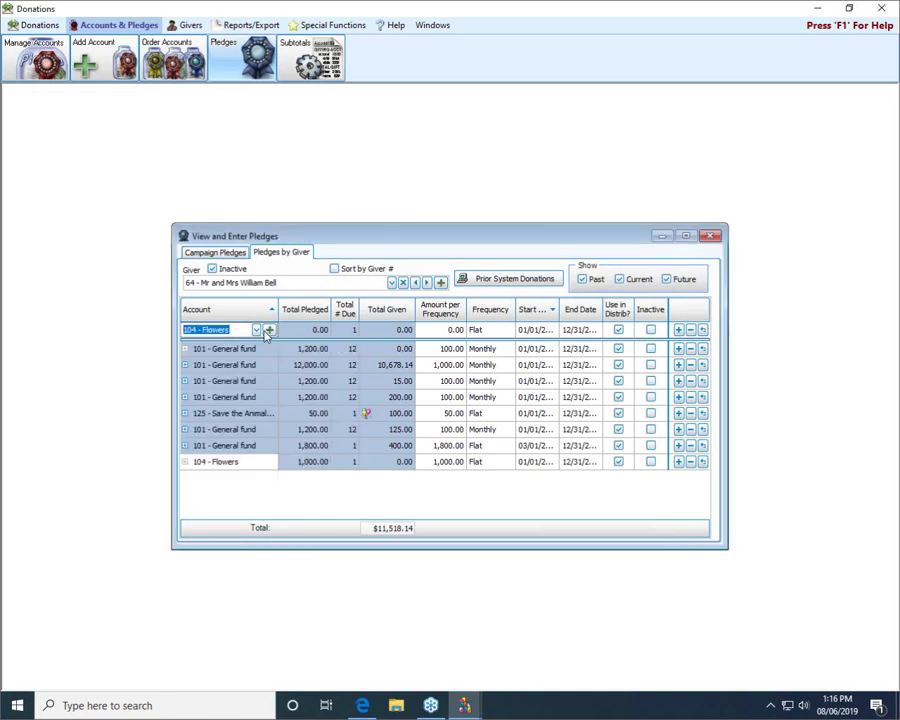
{"action": "left_click", "coordinate": [446, 329]}
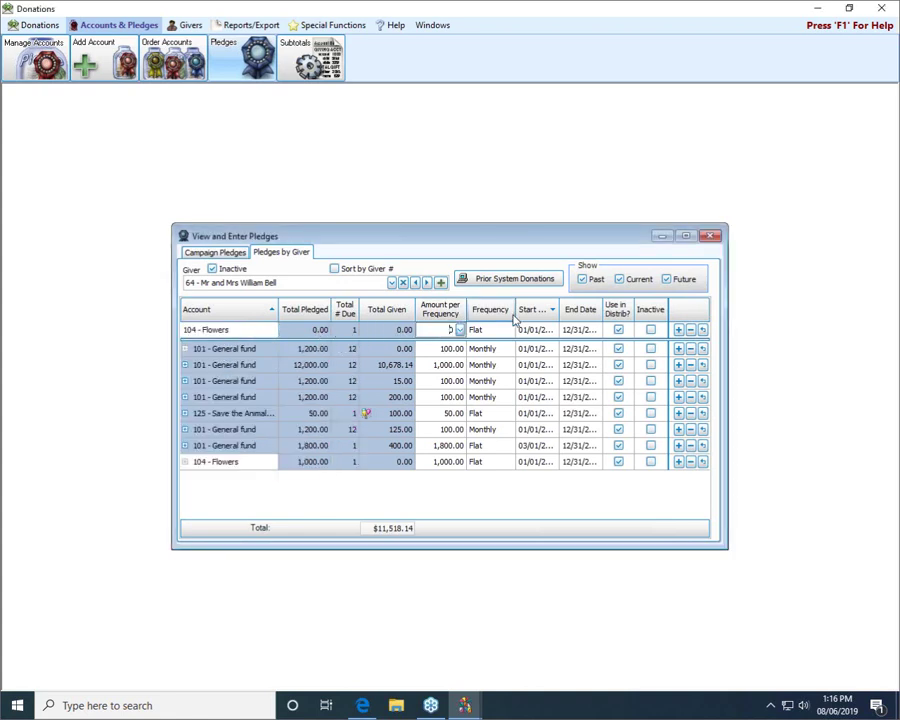
{"action": "type", "text": "500"}
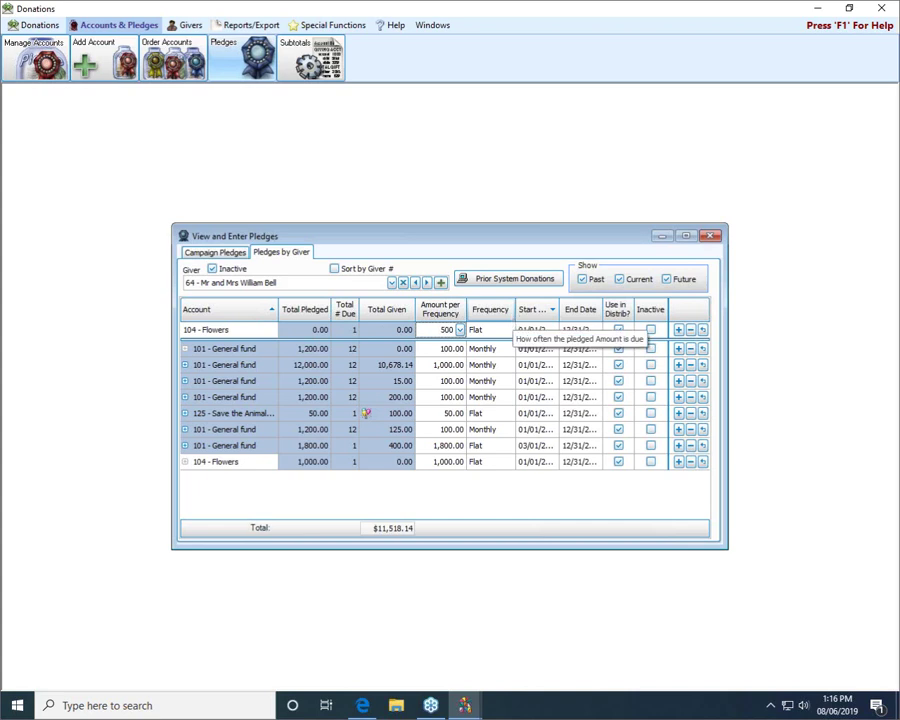
{"action": "key", "text": "BackSpace"}
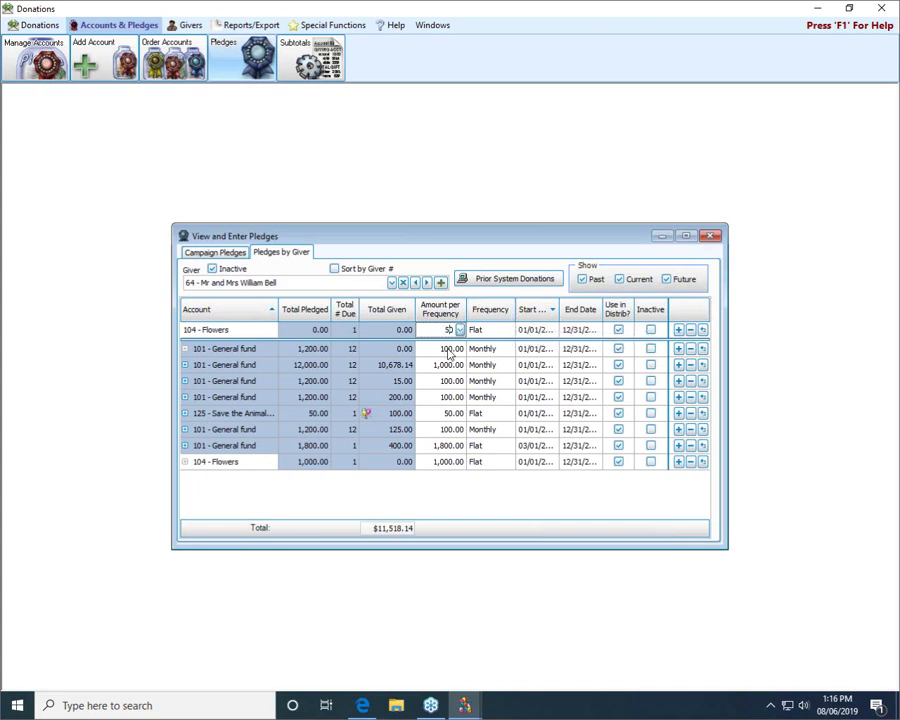
{"action": "left_click", "coordinate": [505, 329]}
{"action": "left_click", "coordinate": [509, 330]}
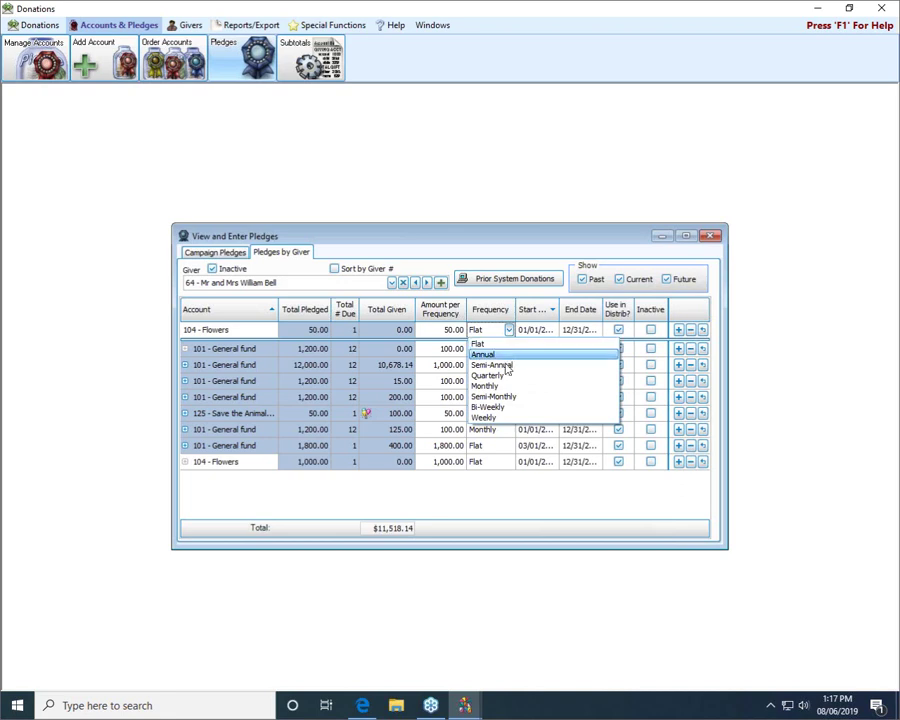
{"action": "left_click", "coordinate": [505, 417]}
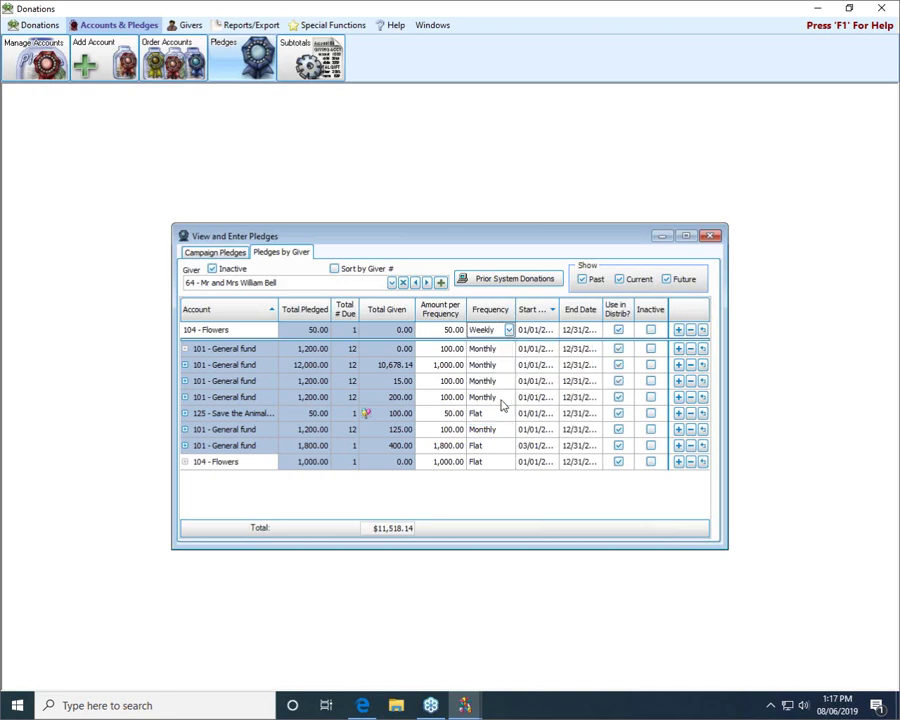
{"action": "key", "text": "Tab"}
{"action": "key", "text": "Tab"}
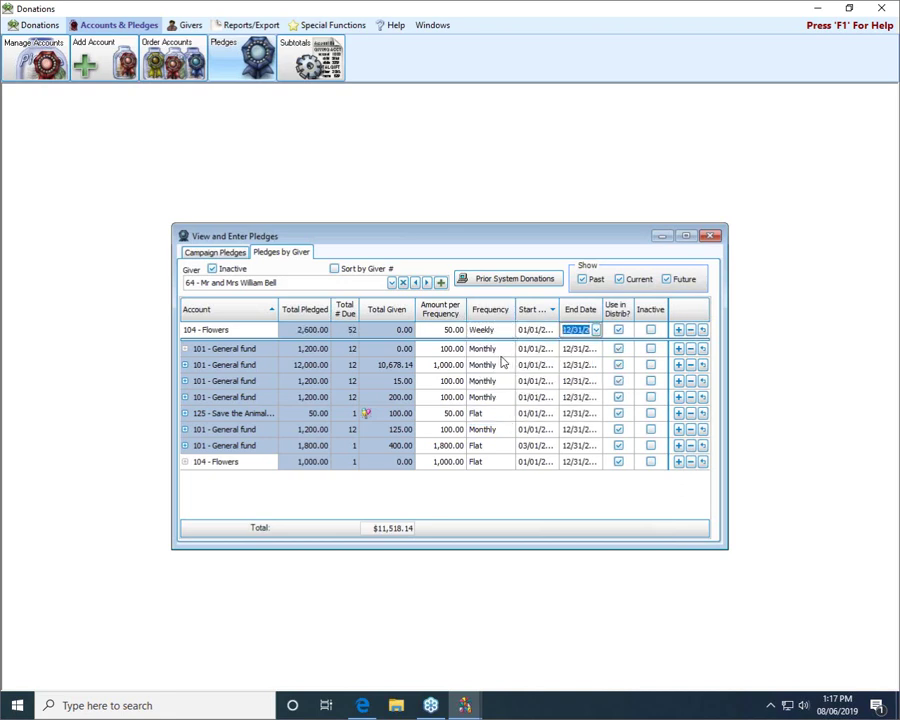
{"action": "key", "text": "Tab"}
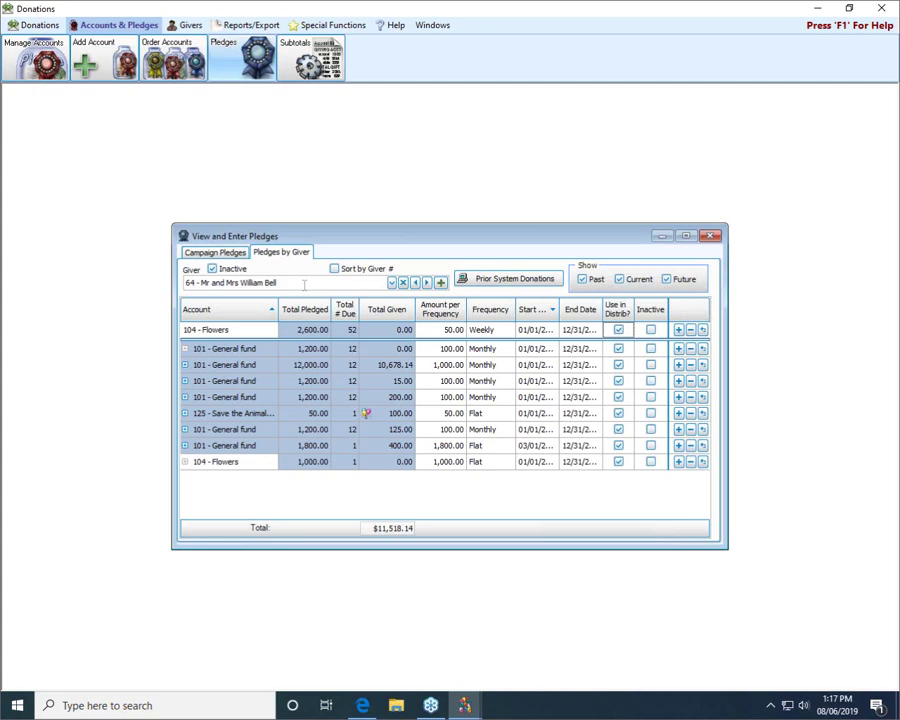
Step: View only the giver's current pledges, view only the past ones, and show past, current and future pledges again
{"action": "left_click", "coordinate": [585, 287]}
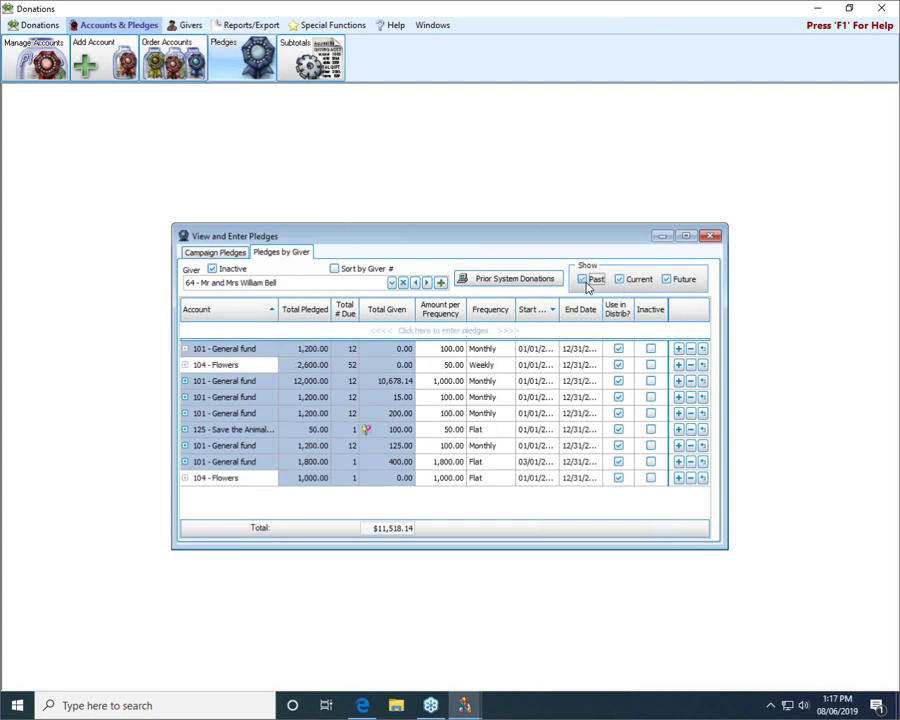
{"action": "left_click", "coordinate": [686, 282]}
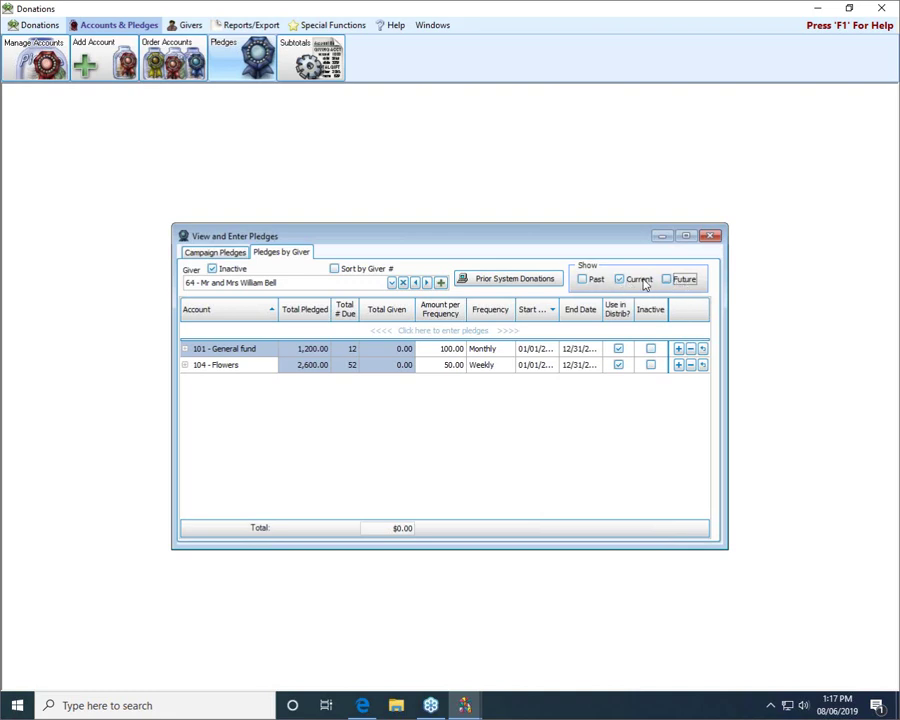
{"action": "left_click", "coordinate": [592, 280]}
{"action": "left_click", "coordinate": [636, 280]}
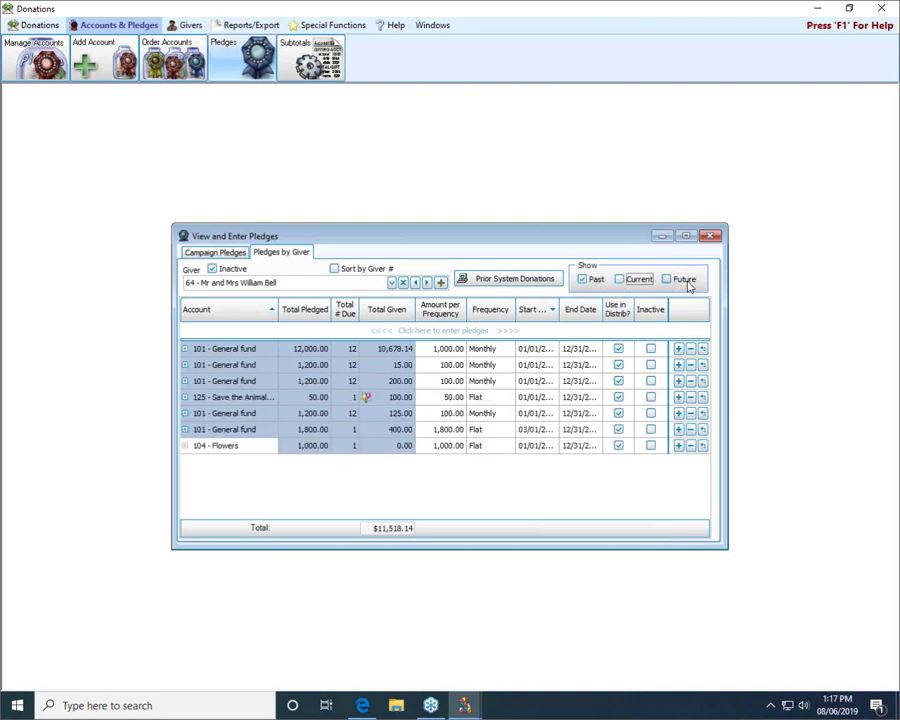
{"action": "left_click", "coordinate": [687, 283]}
{"action": "left_click", "coordinate": [645, 283]}
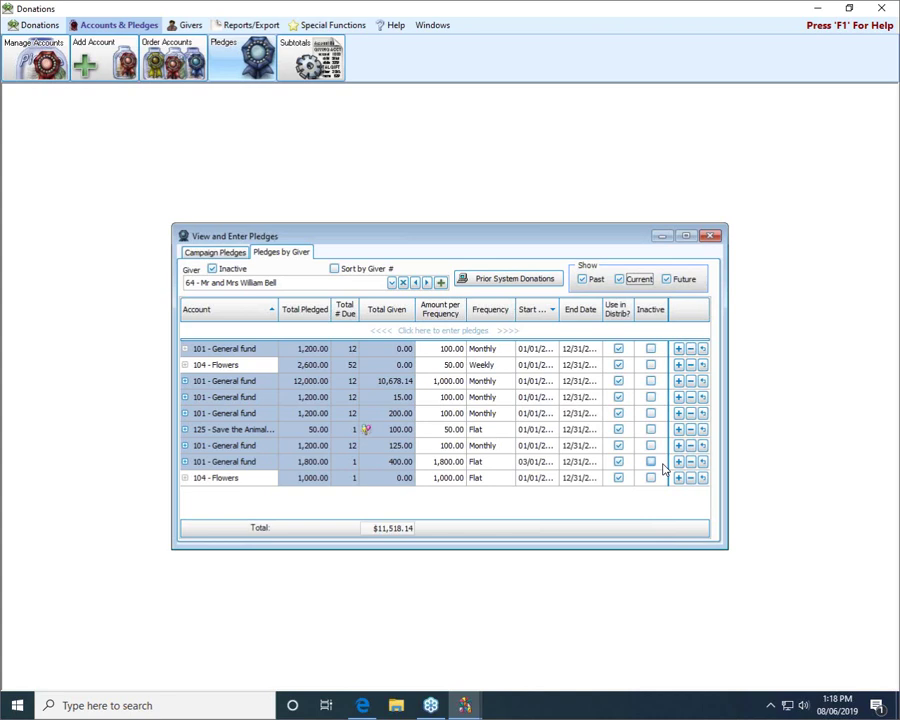
Step: In the General Fund 2019 campaign, set the end date of the second giver's 250.00 monthly pledge to 08/01/2019
{"action": "left_click", "coordinate": [214, 252]}
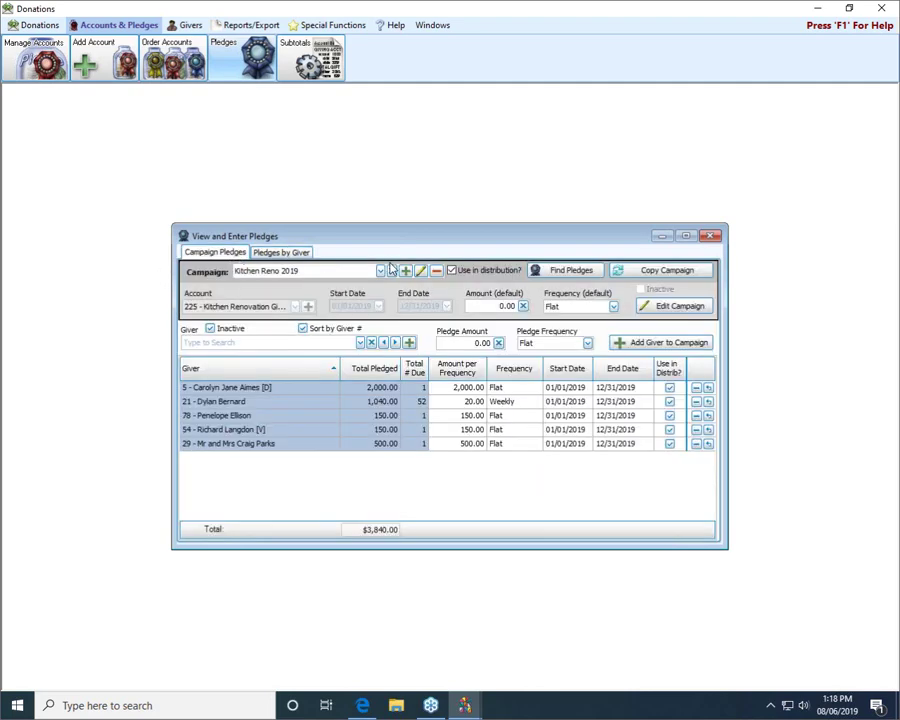
{"action": "left_click", "coordinate": [380, 271]}
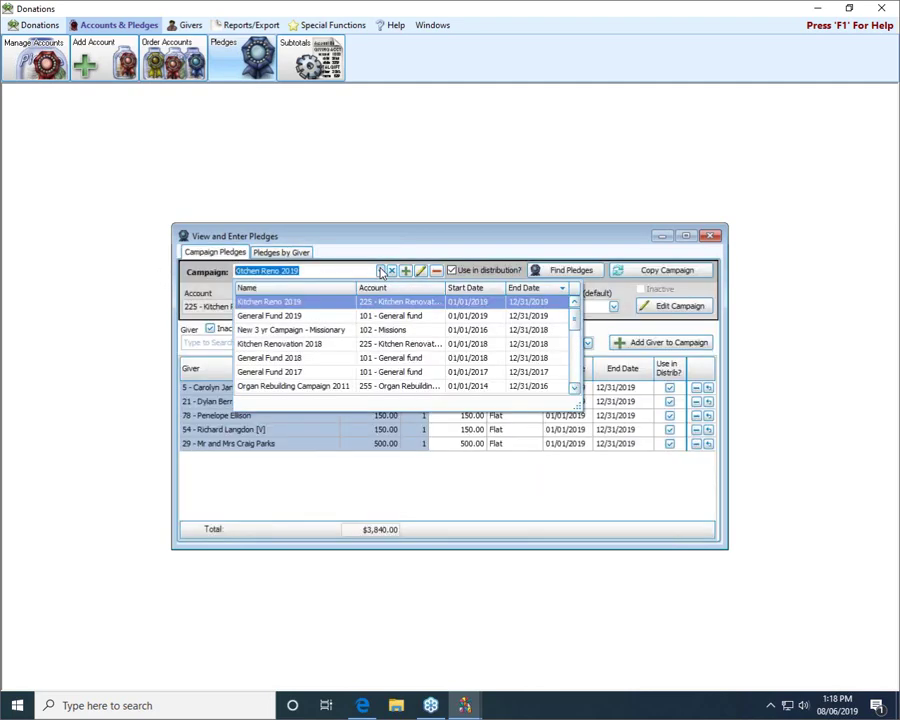
{"action": "left_click", "coordinate": [345, 316]}
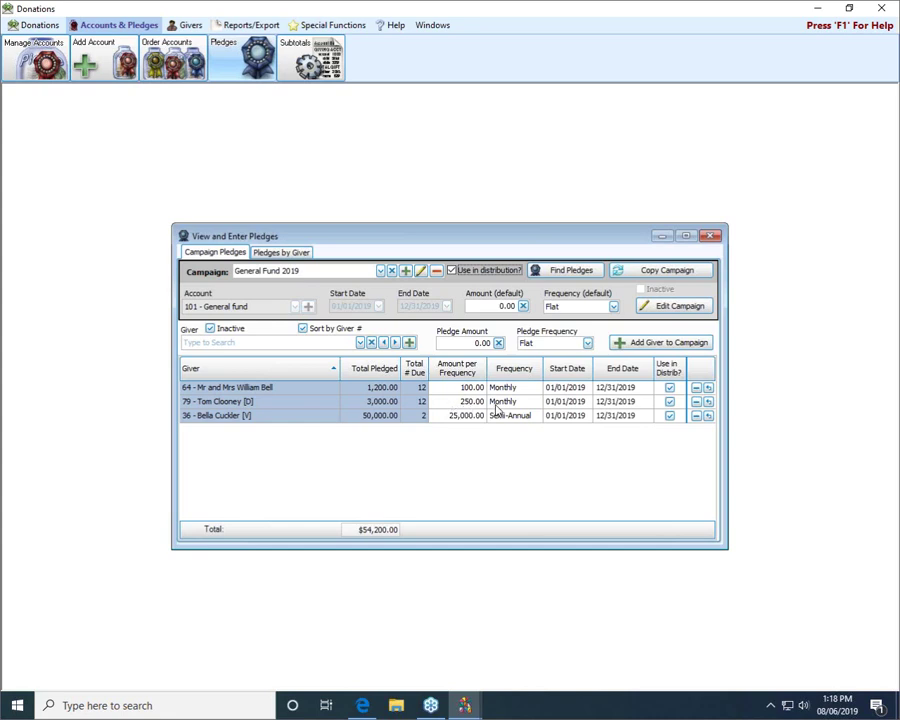
{"action": "left_click", "coordinate": [603, 401]}
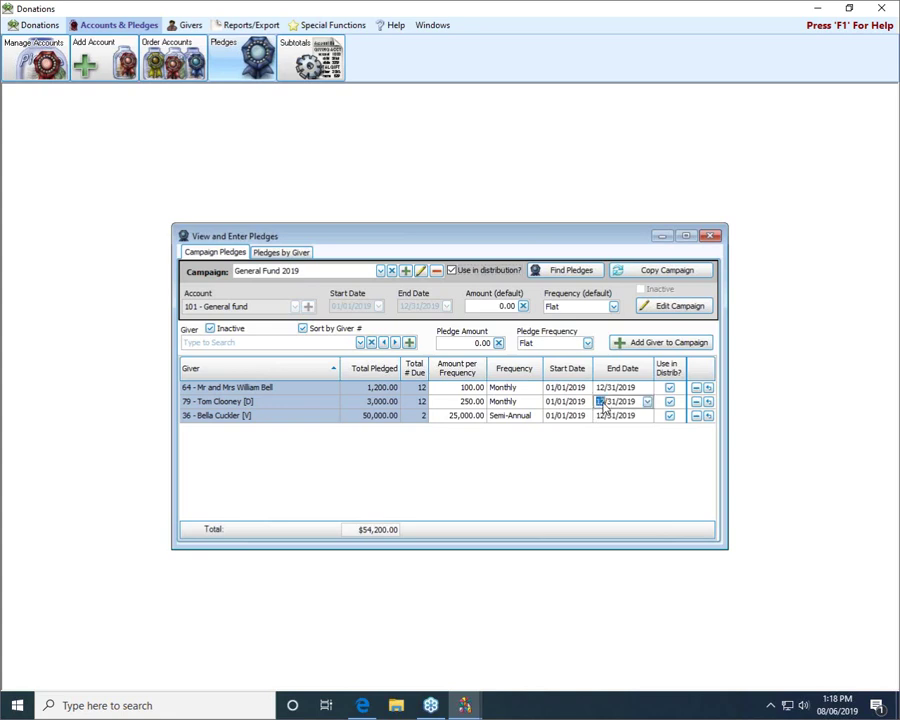
{"action": "type", "text": "08/"}
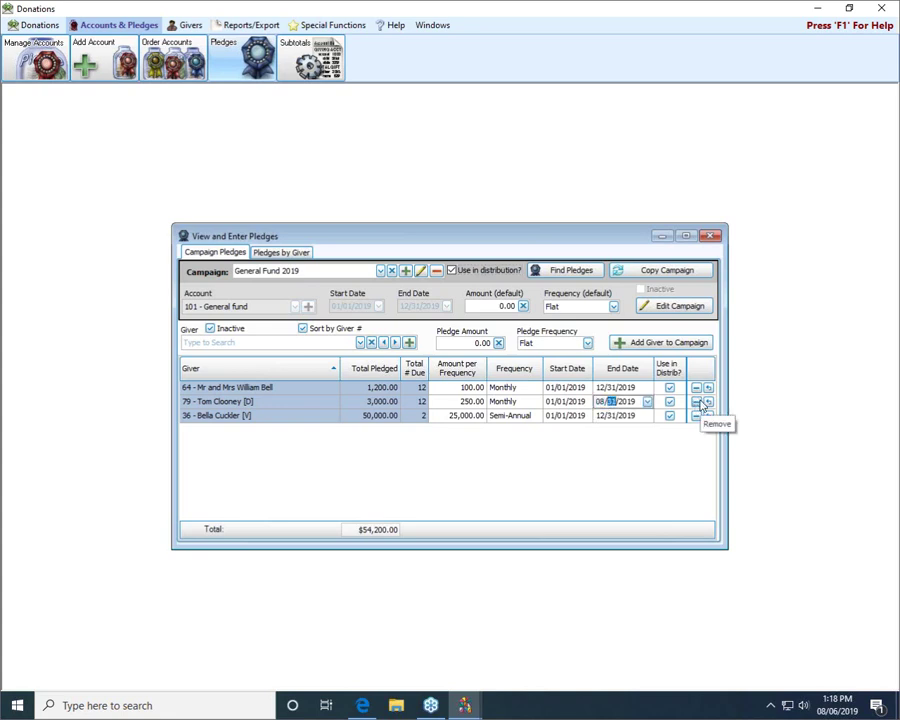
{"action": "type", "text": "01"}
{"action": "key", "text": "Return"}
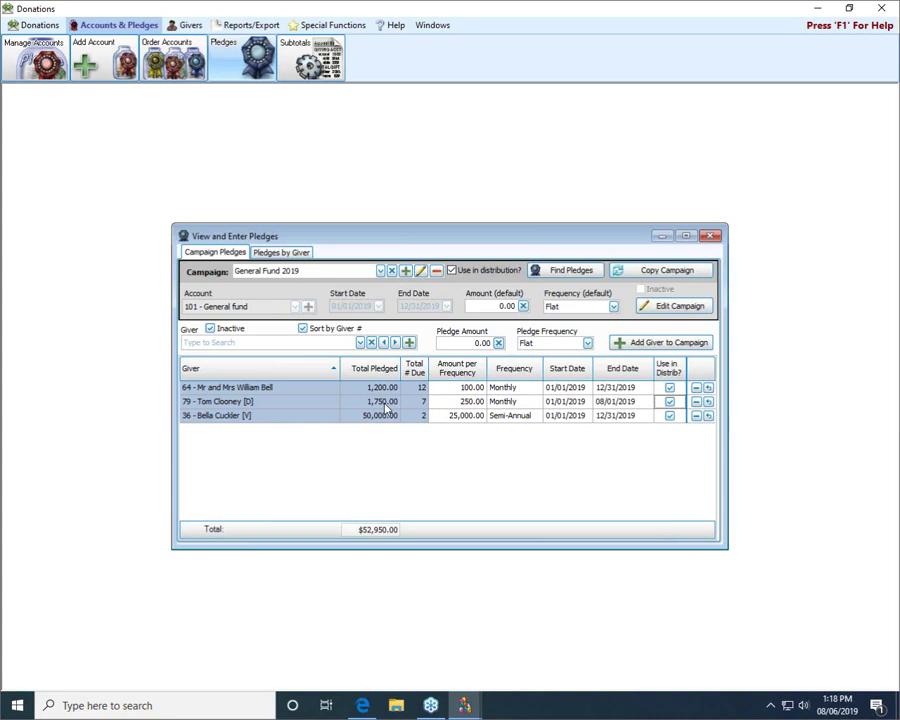
{"action": "mouse_move", "coordinate": [421, 410]}
{"action": "left_click", "coordinate": [630, 401]}
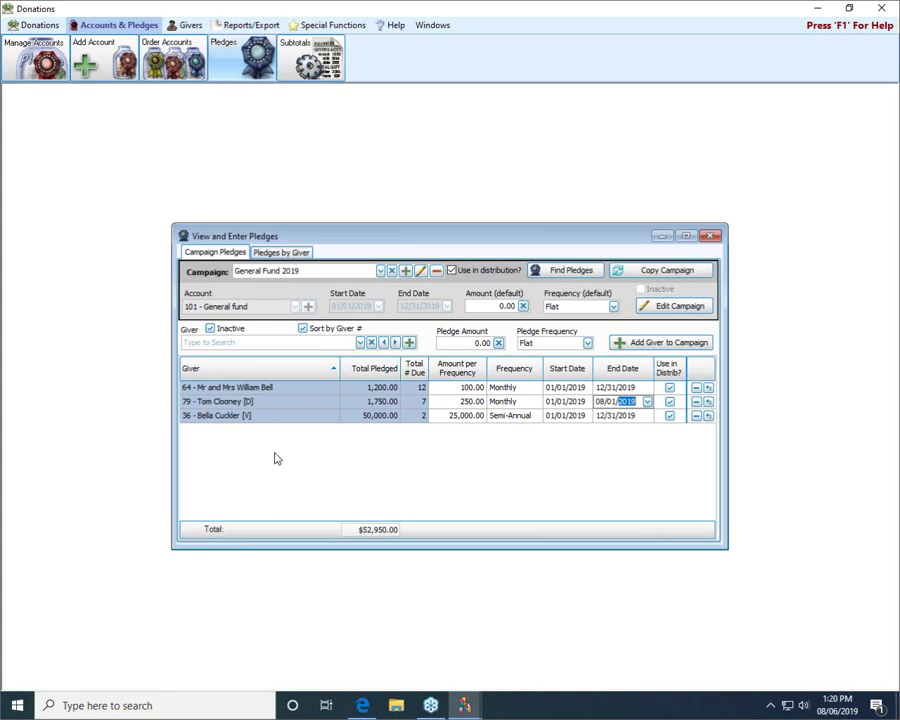
Step: Try to find pledges for General Fund 2019, review the date exceptions and cancel without accepting them
{"action": "left_click", "coordinate": [578, 276]}
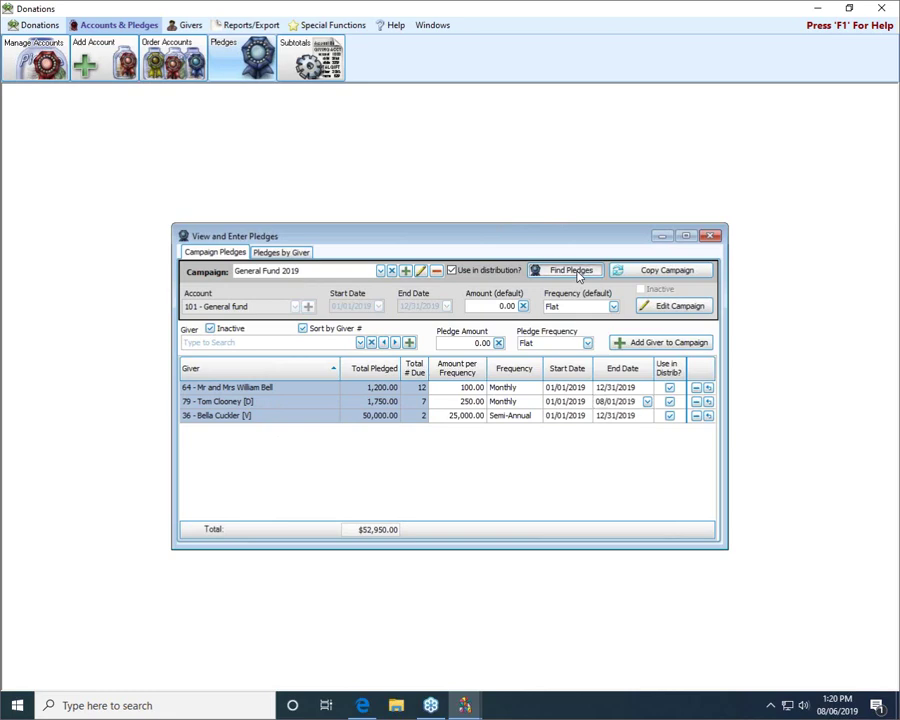
{"action": "left_click", "coordinate": [578, 276]}
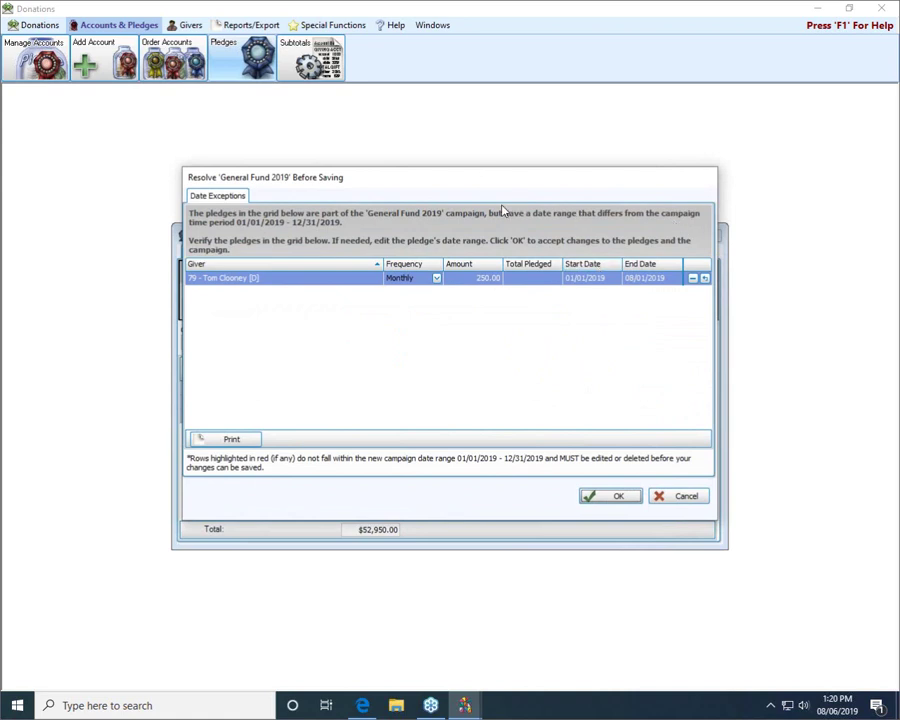
{"action": "left_click", "coordinate": [699, 505]}
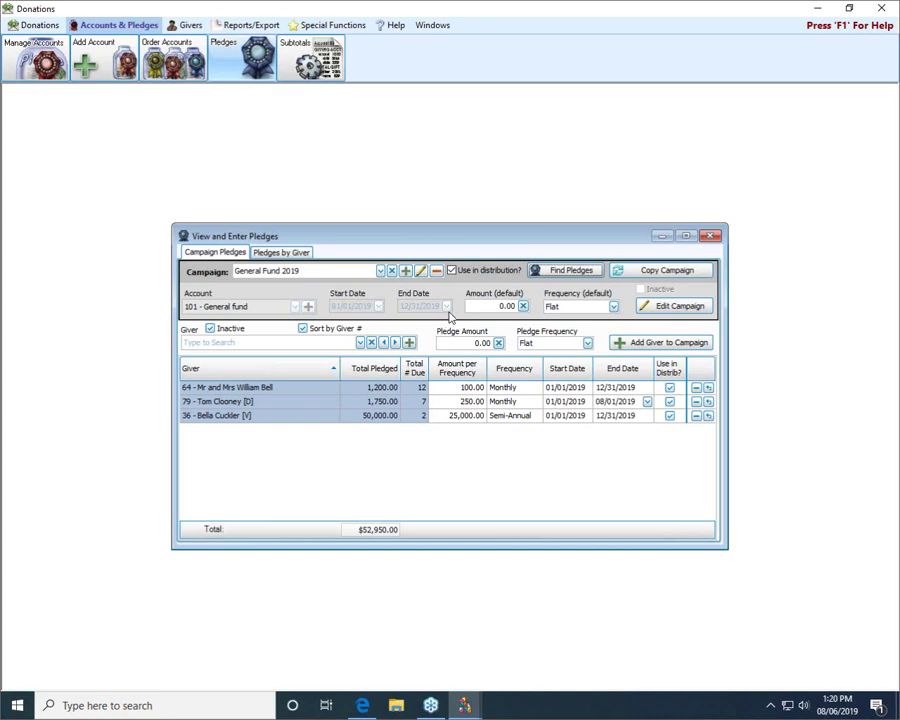
Step: Close the View and Enter Pledges window
{"action": "left_click", "coordinate": [711, 237]}
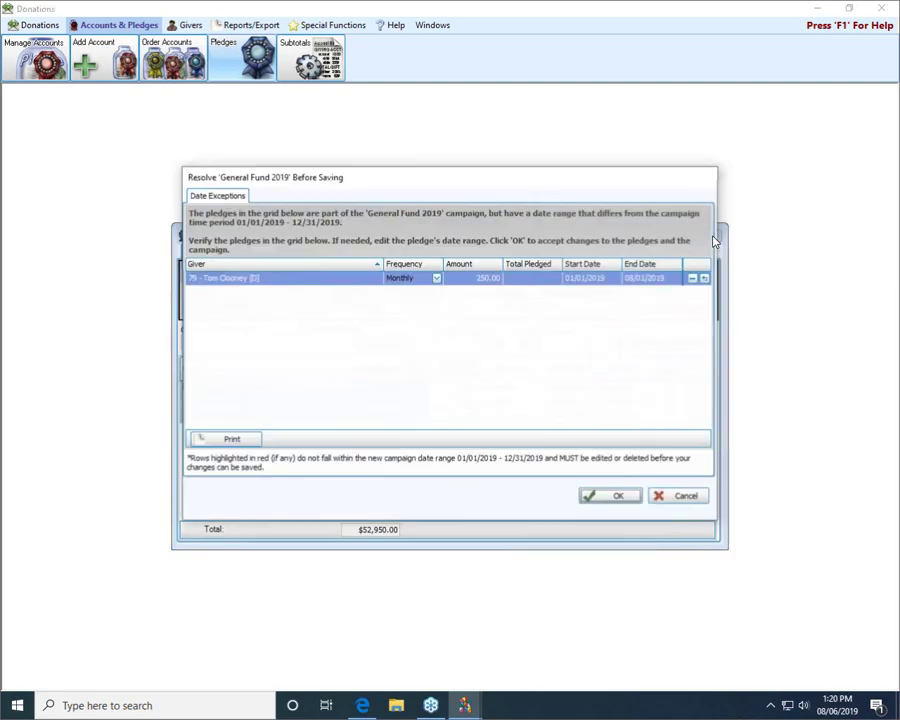